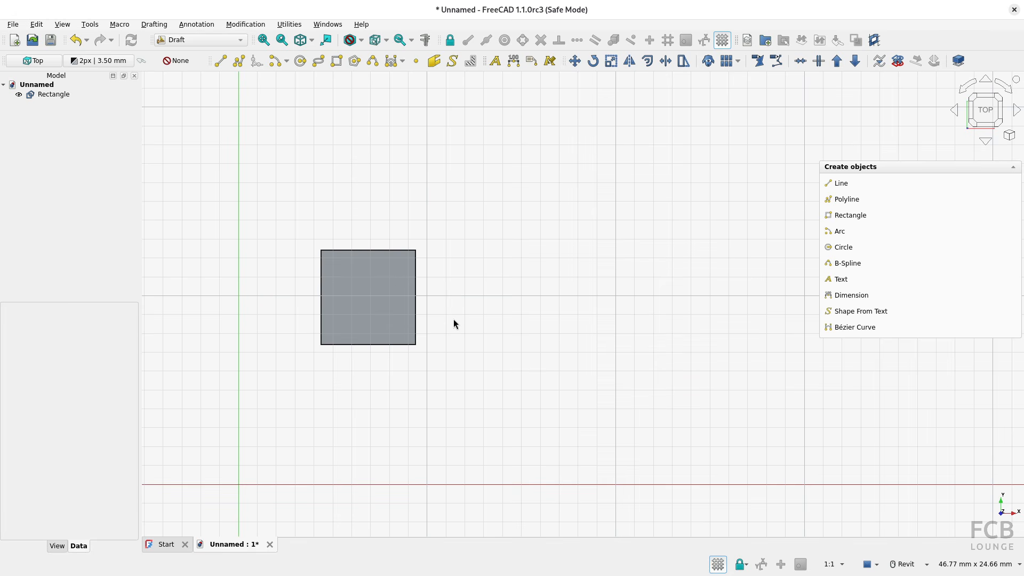
Start the Line command and enable object snapping with endpoint snap
click(220, 60)
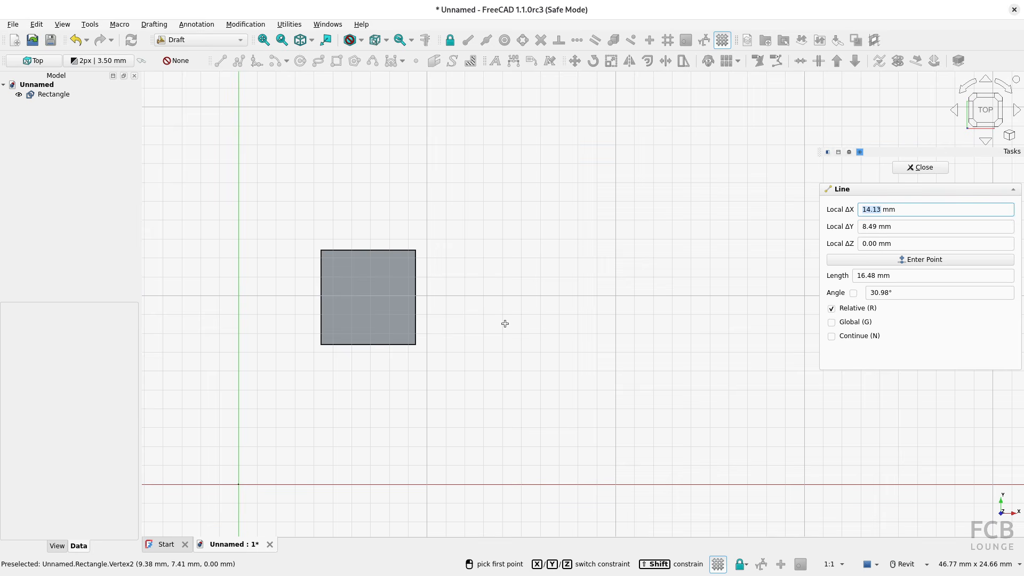
click(451, 42)
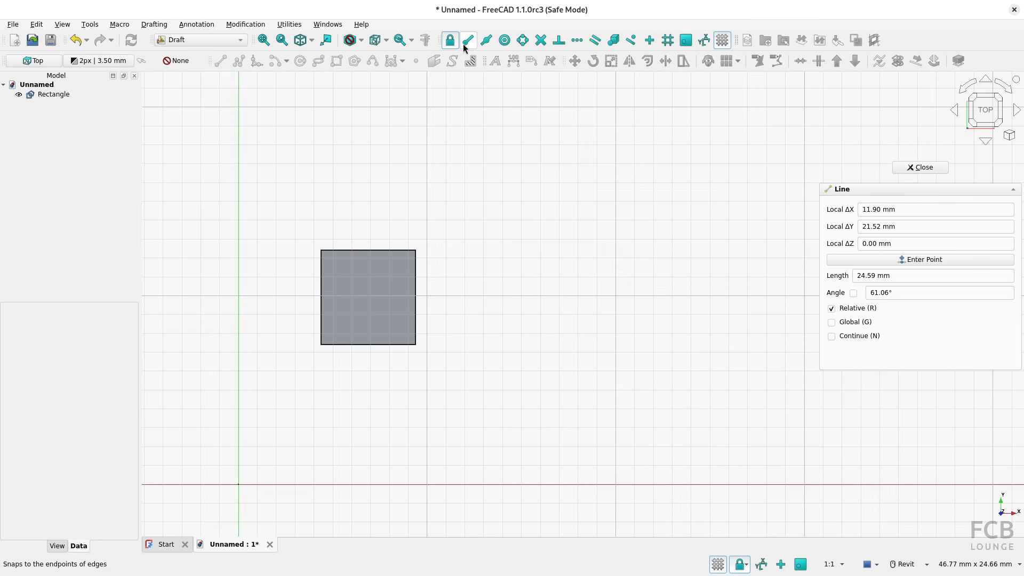
click(463, 44)
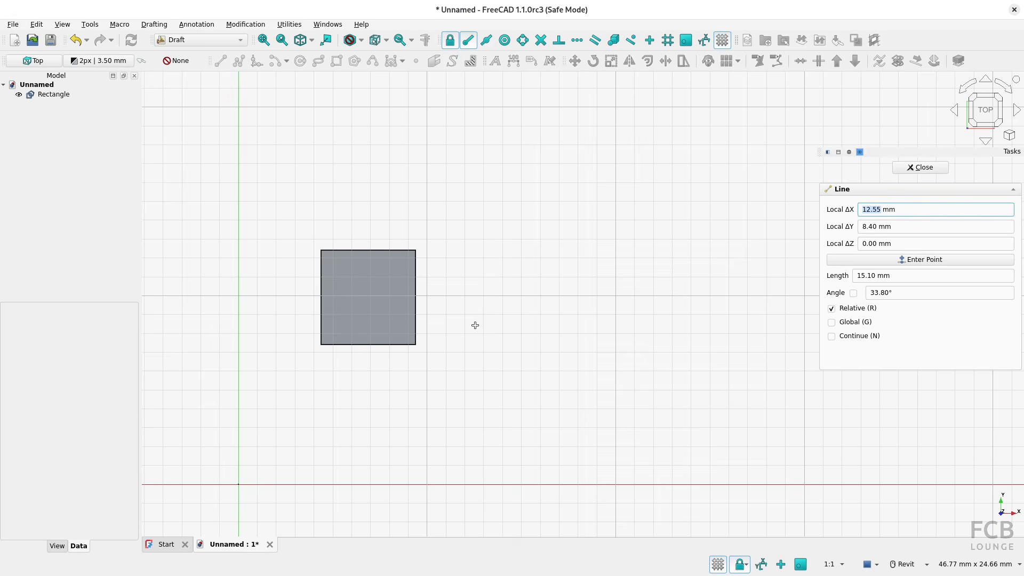
Draw a vertical 5 mm line starting at an offset of X 10, Y 0, Z 0 mm from the square's lower-right corner
key(d)
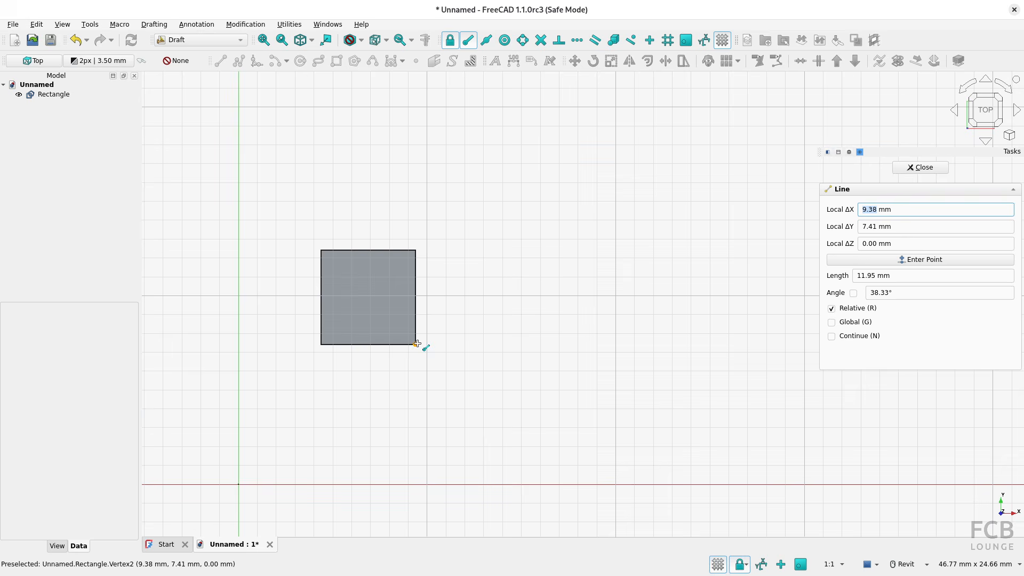
key(u)
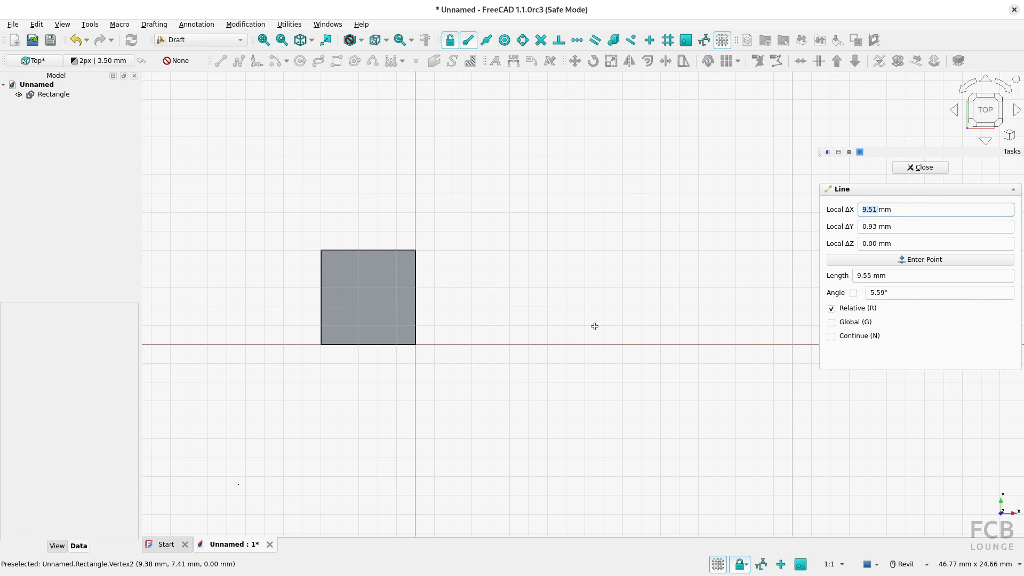
text(10)
key(Tab)
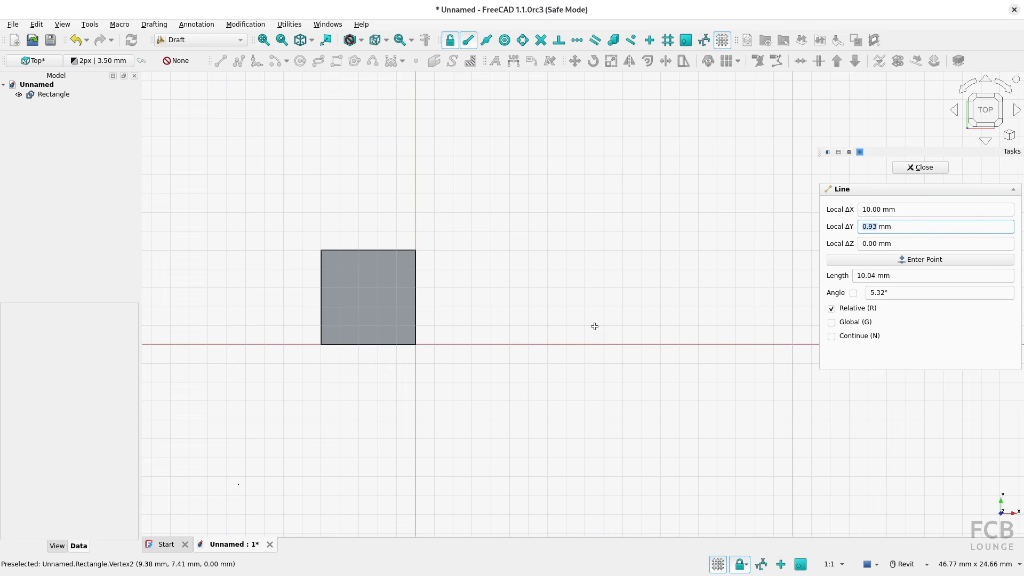
text(0)
key(Tab)
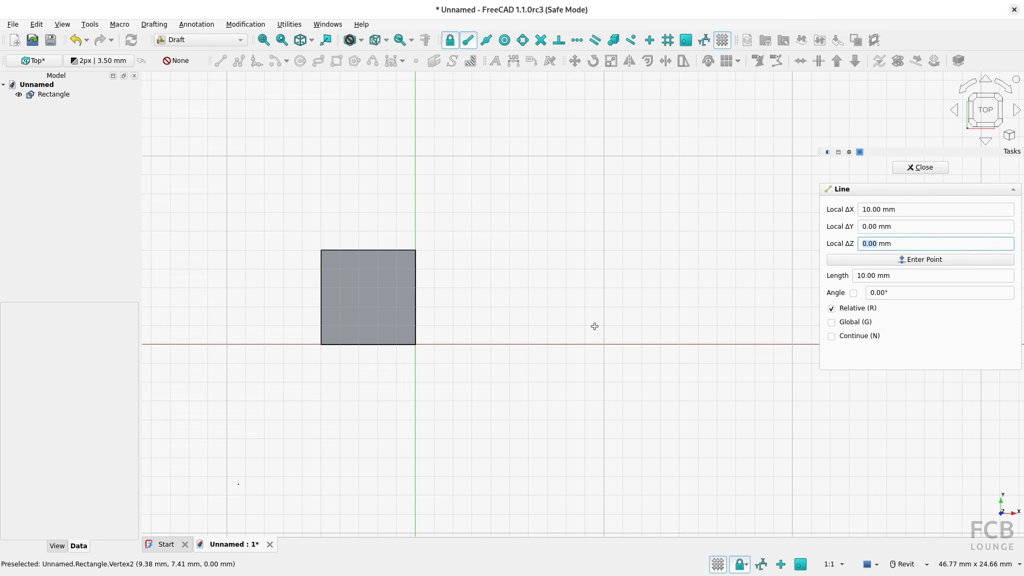
text(0)
key(Return)
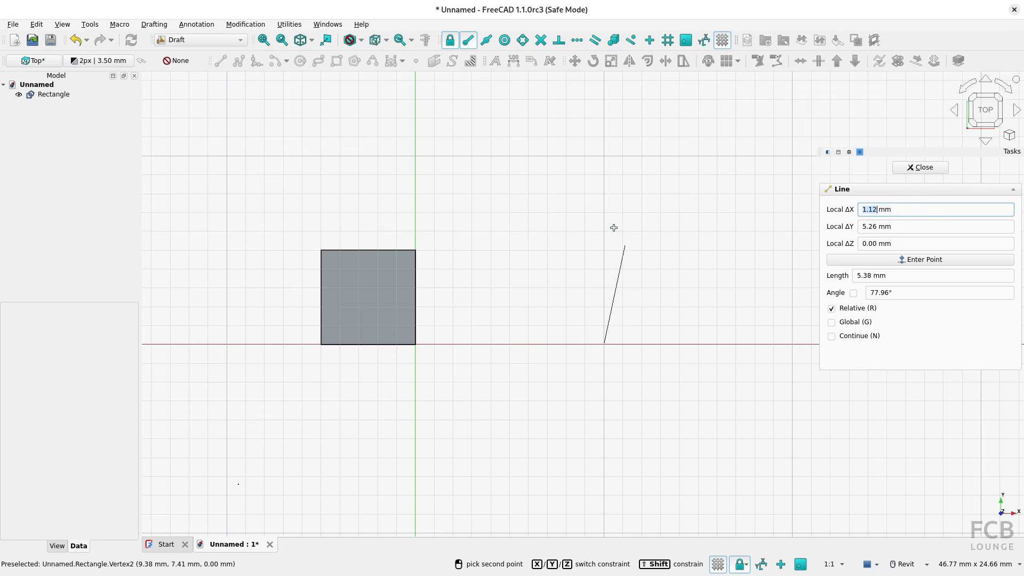
key(y)
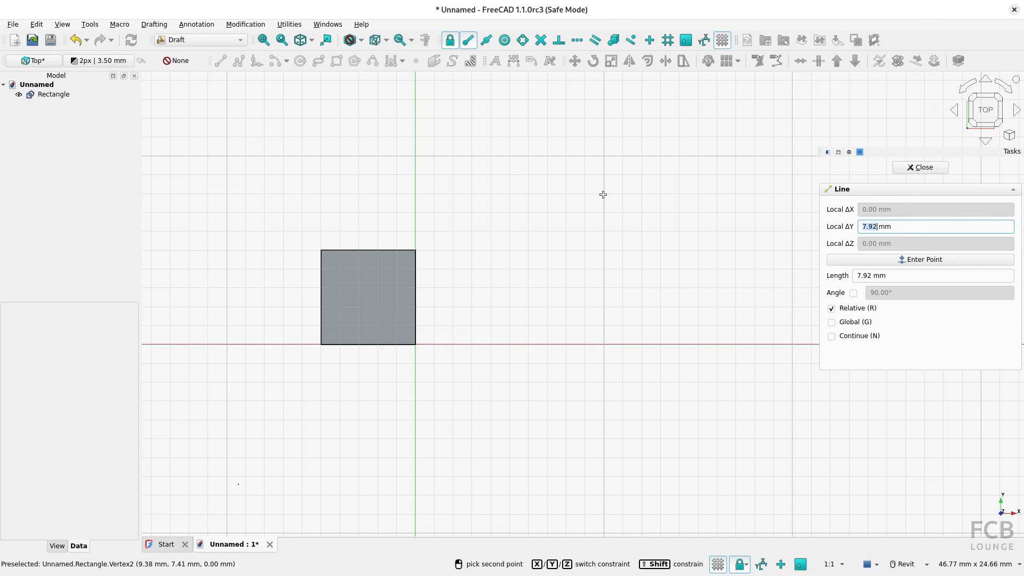
text(5)
key(Return)
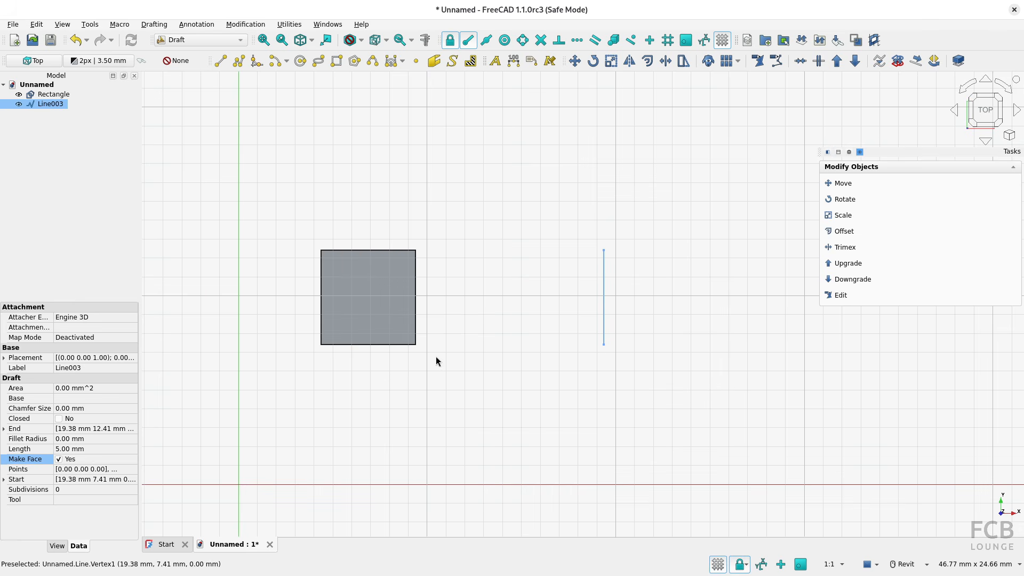
Measure the distance between the square's lower-right corner and the line's lower endpoint without saving the measurement
click(416, 348)
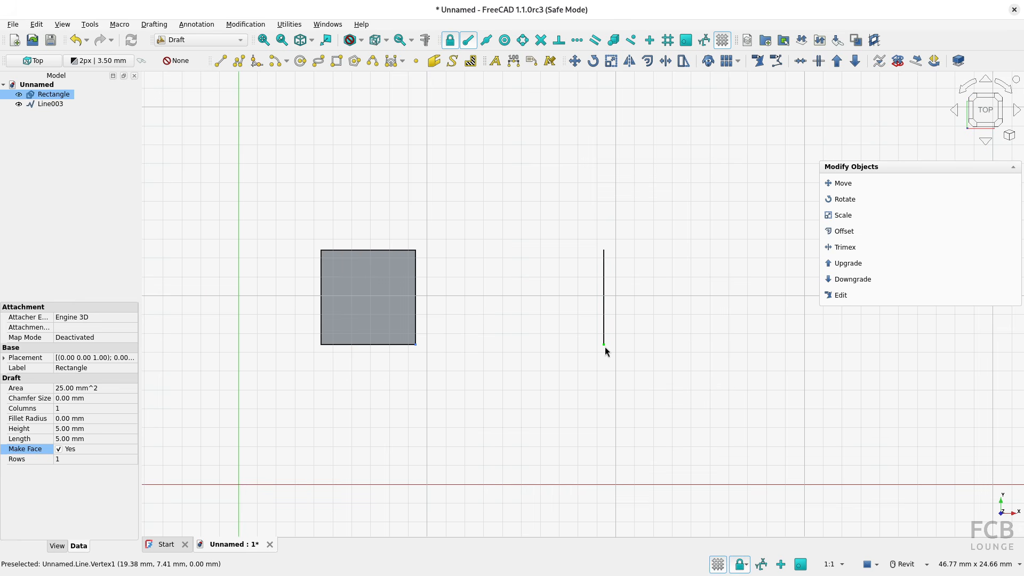
ctrl+click(604, 347)
click(425, 40)
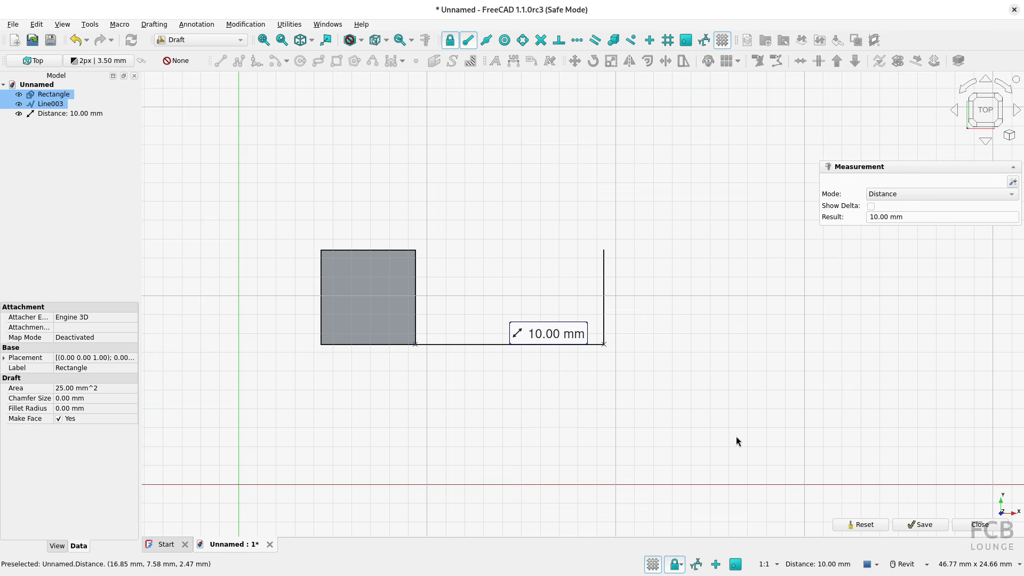
click(995, 530)
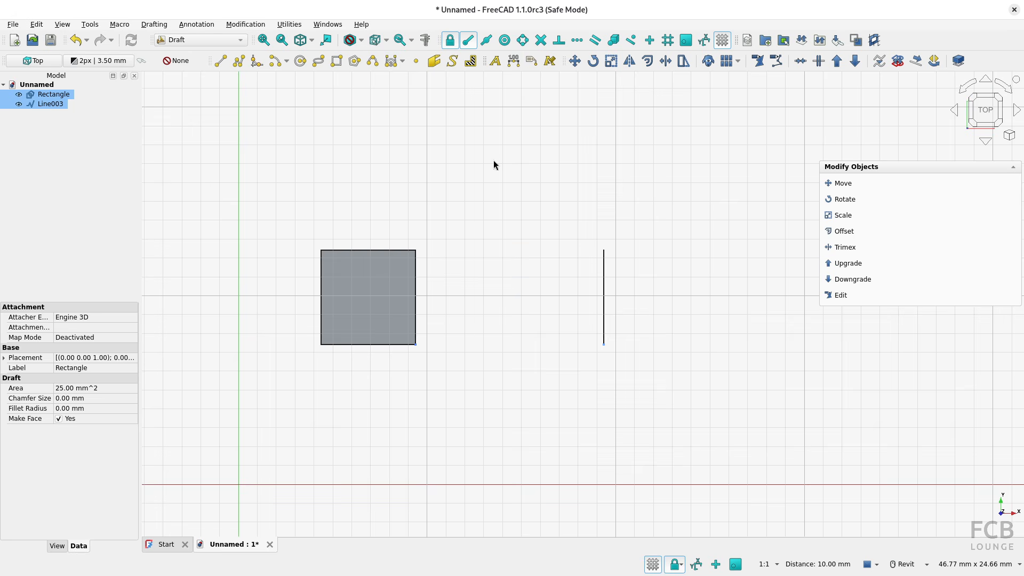
Draw a circle of radius 2 mm centred 5 mm above the square's upper-right corner
click(300, 62)
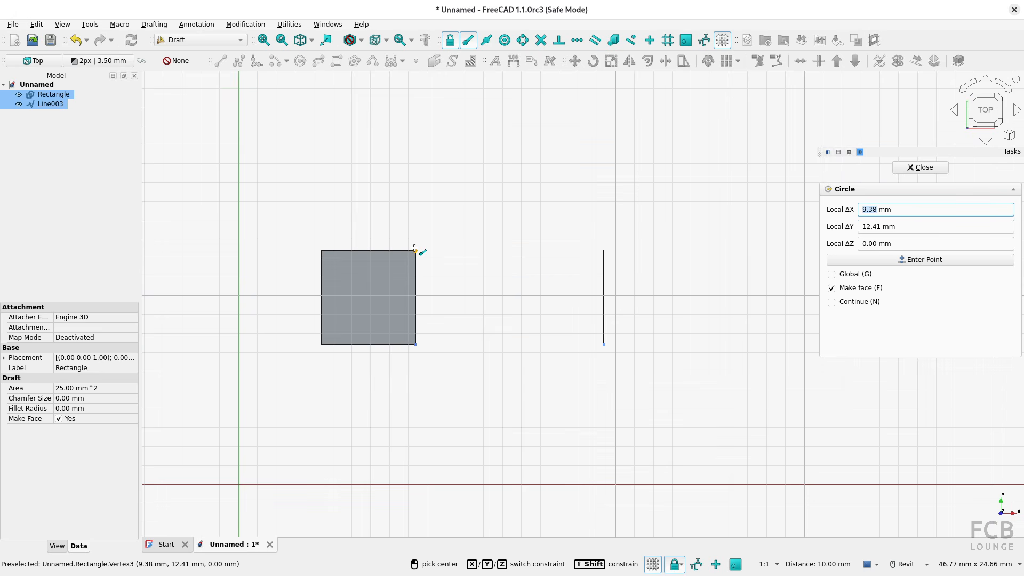
key(u)
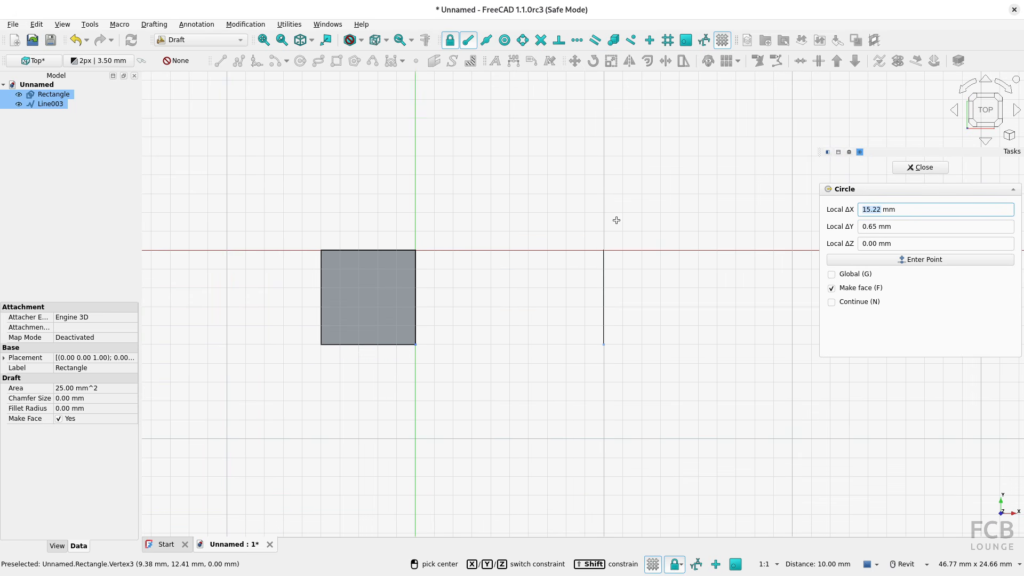
text(0)
key(Tab)
text(5)
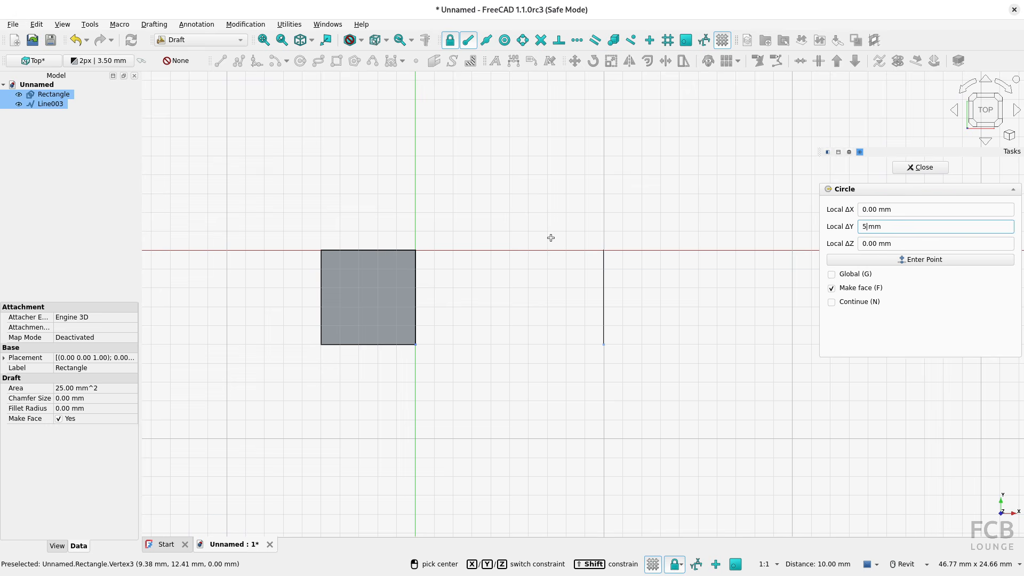
key(Tab)
key(Return)
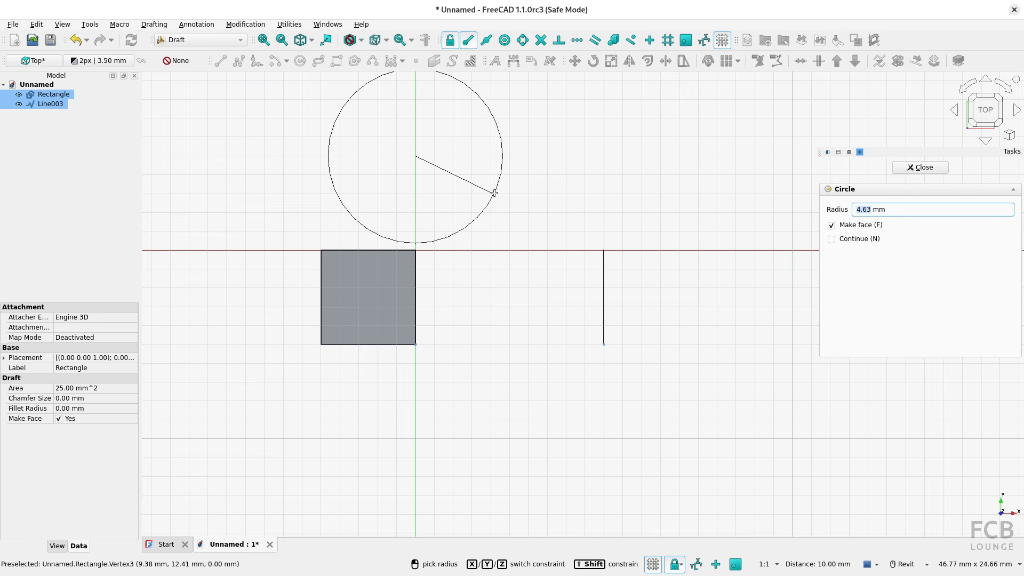
text(2)
key(Return)
click(456, 206)
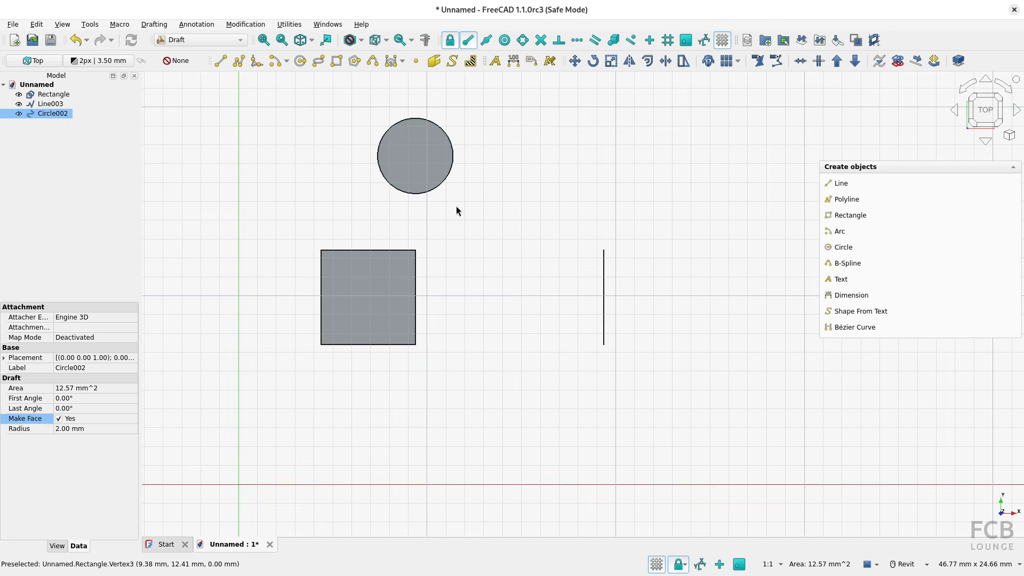
click(431, 170)
click(467, 305)
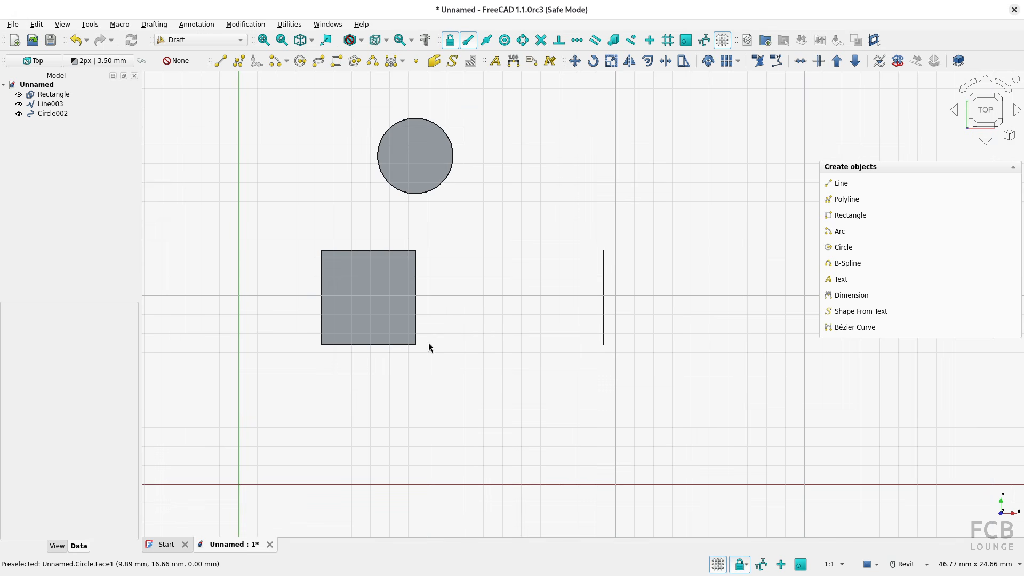
Delete the circle and the vertical line, keeping only the square
click(443, 169)
key(Delete)
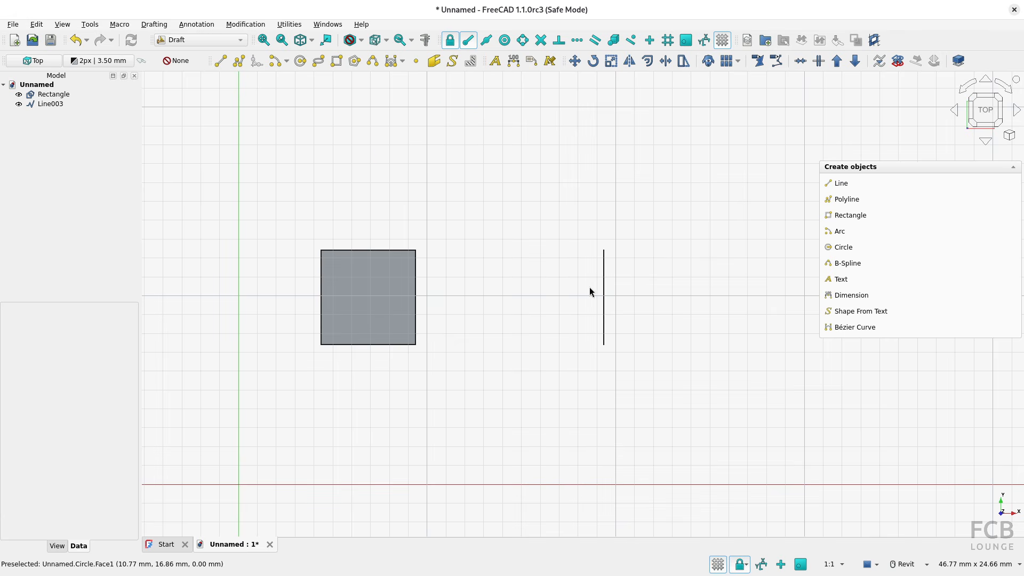
click(603, 287)
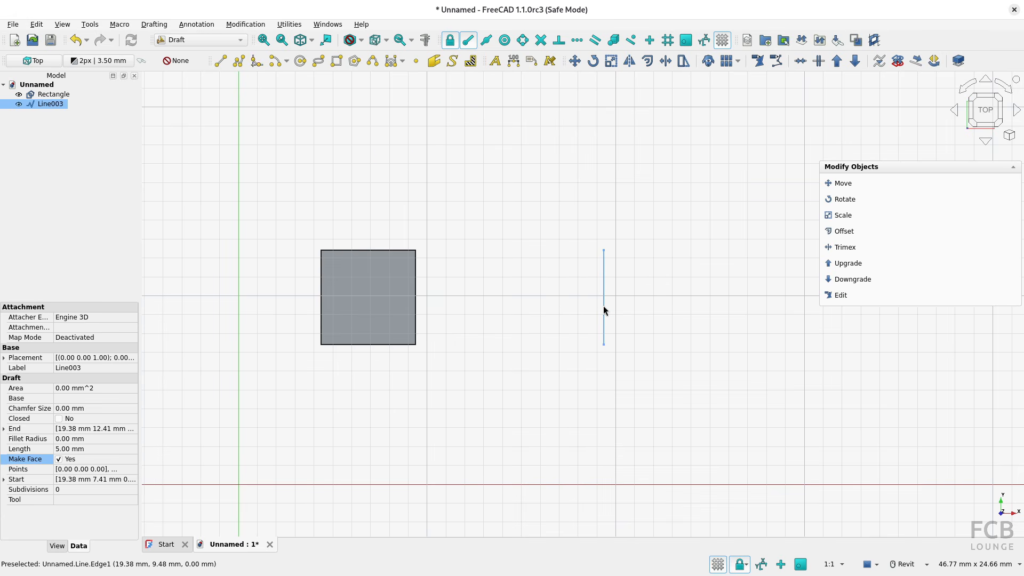
key(Delete)
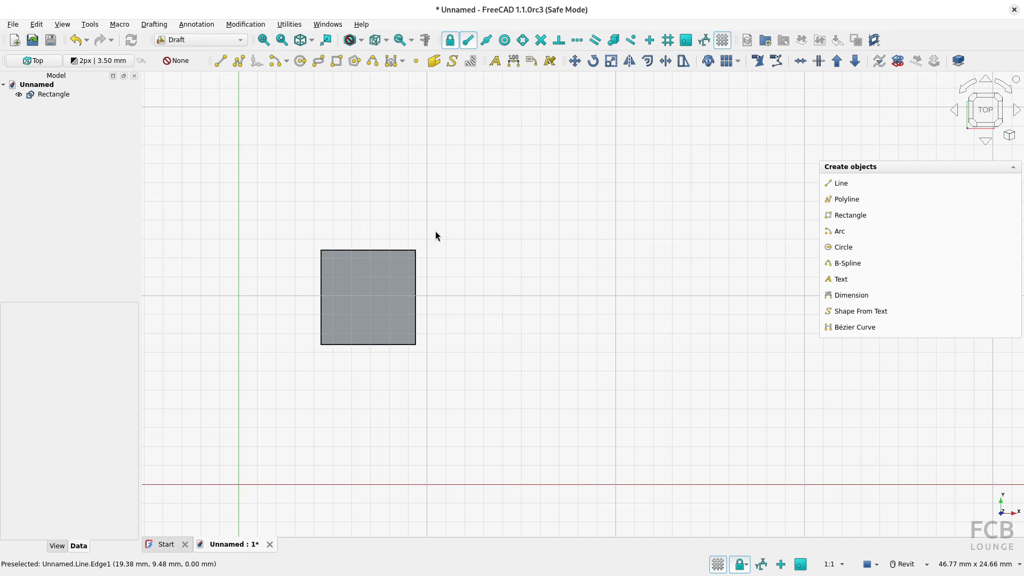
Enable "Set focus on Length instead of X coordinate" in the general Draft preferences
click(44, 26)
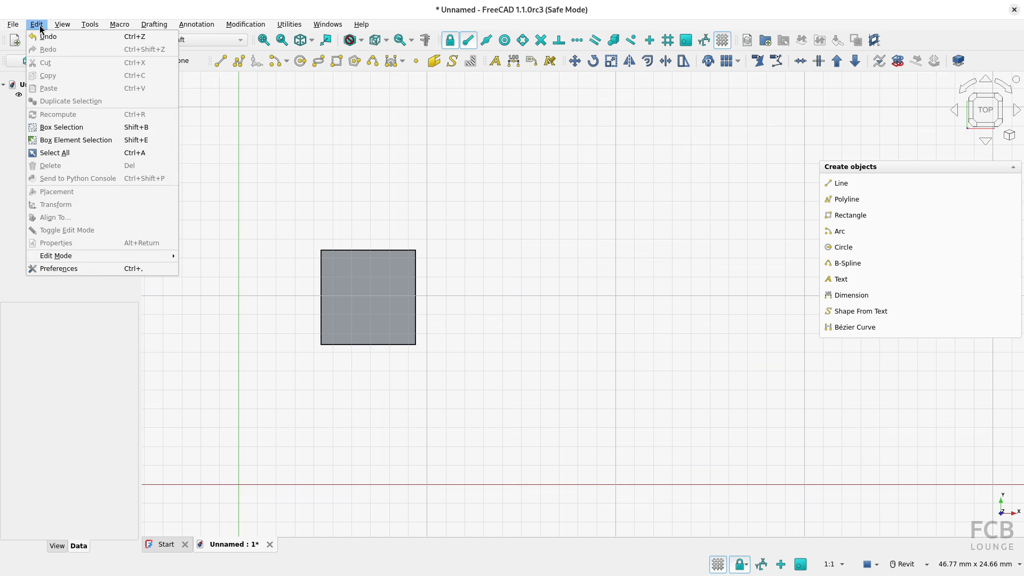
click(137, 271)
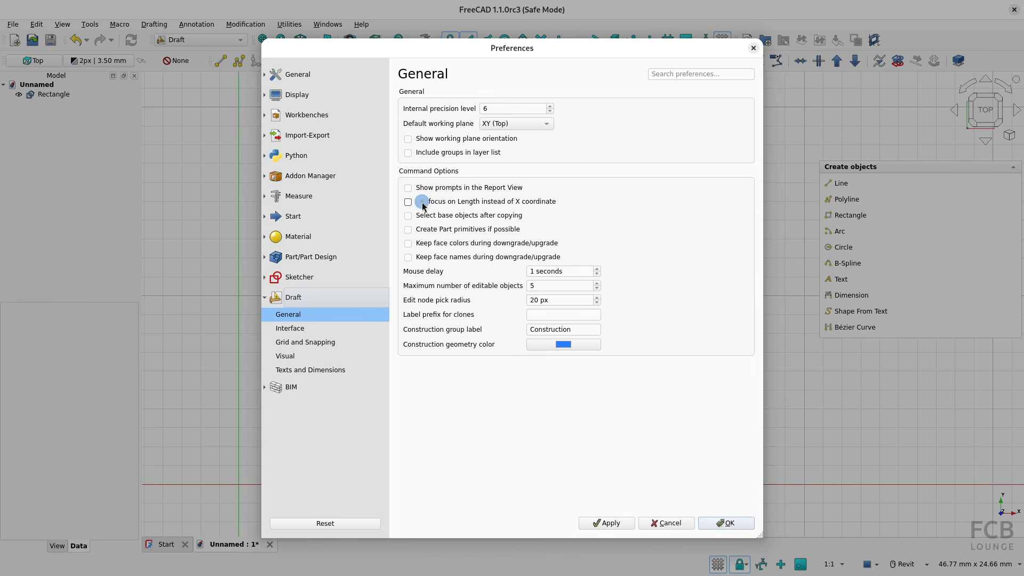
click(422, 206)
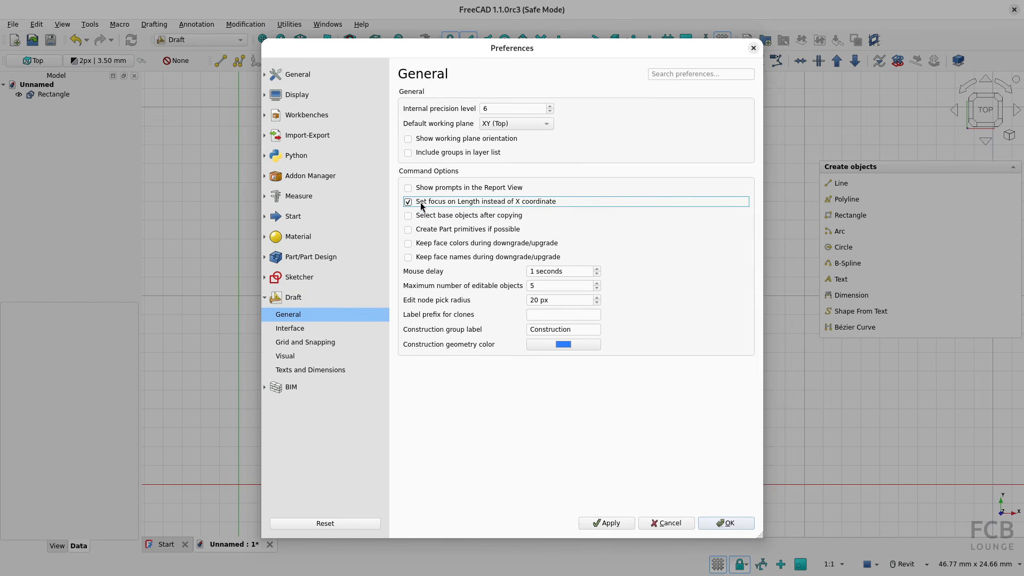
click(725, 521)
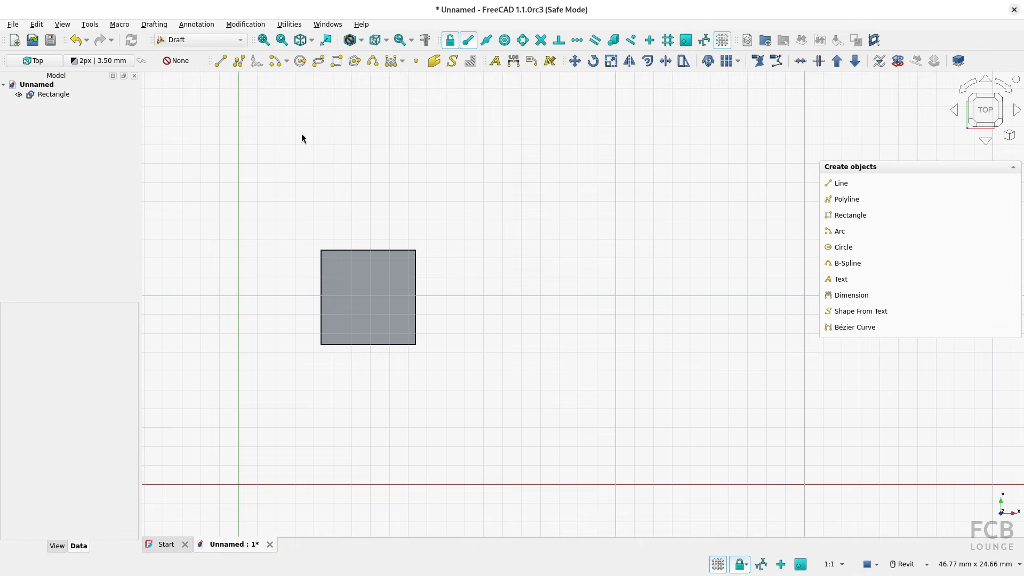
Draw a 5 mm line along Y, starting 10 mm along X from the square's lower-right corner, using axis constraints and lengths
click(220, 62)
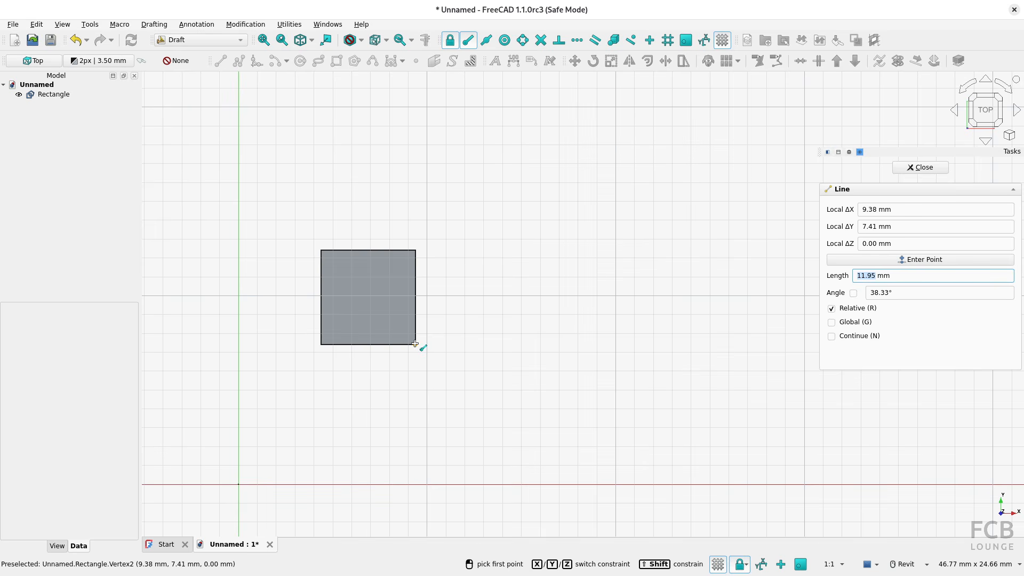
key(u)
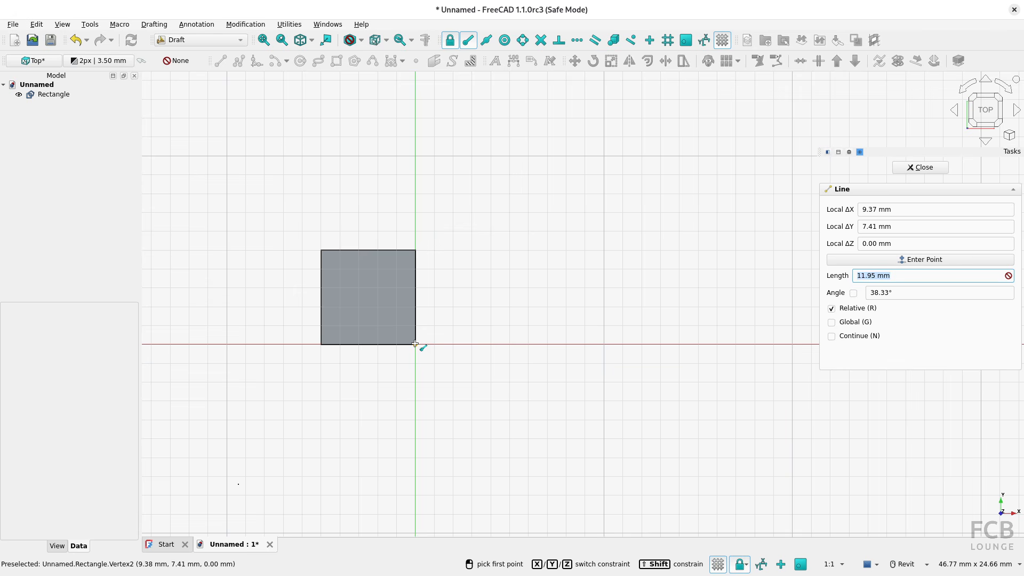
key(q)
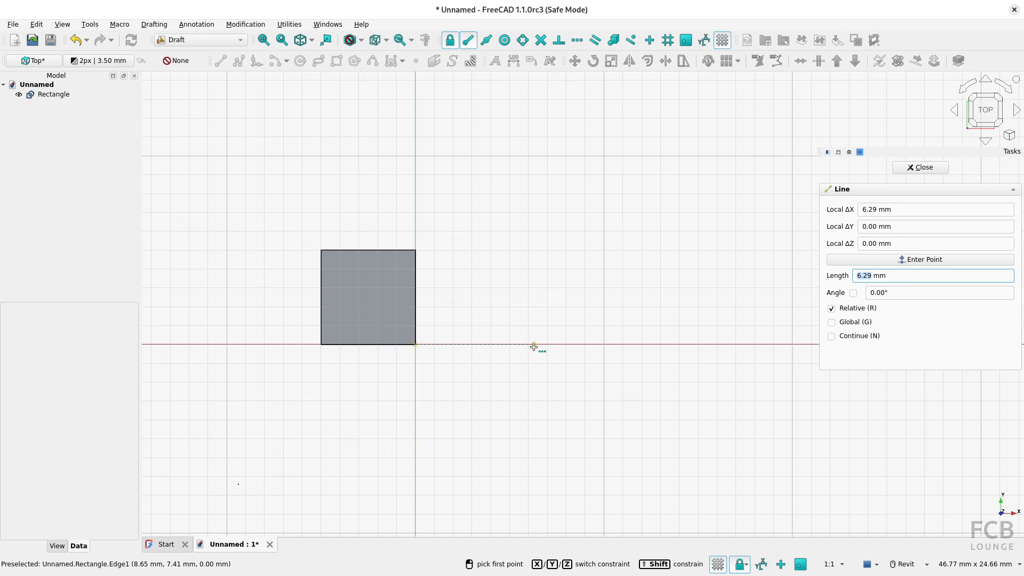
key(x)
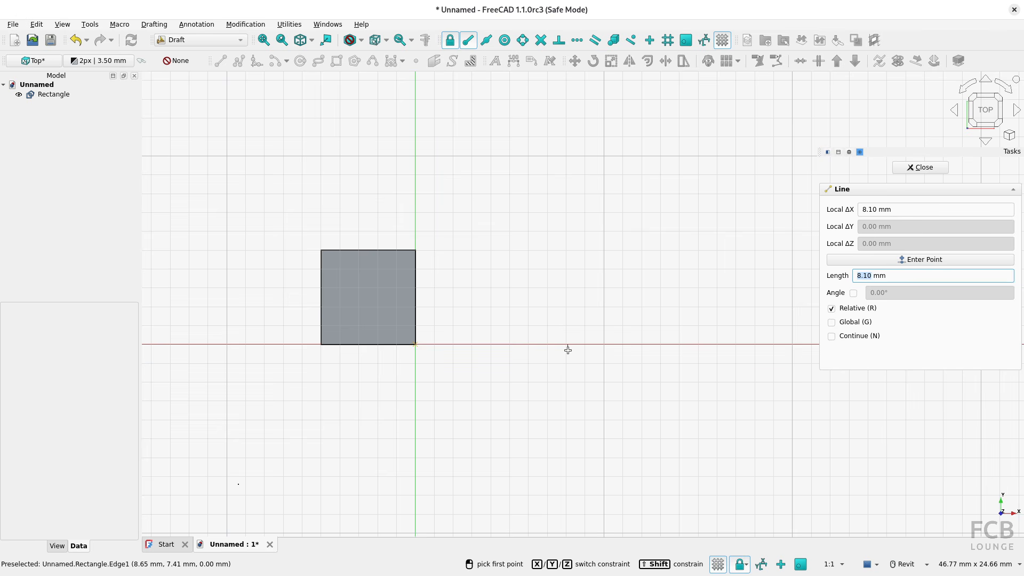
text(10)
key(Return)
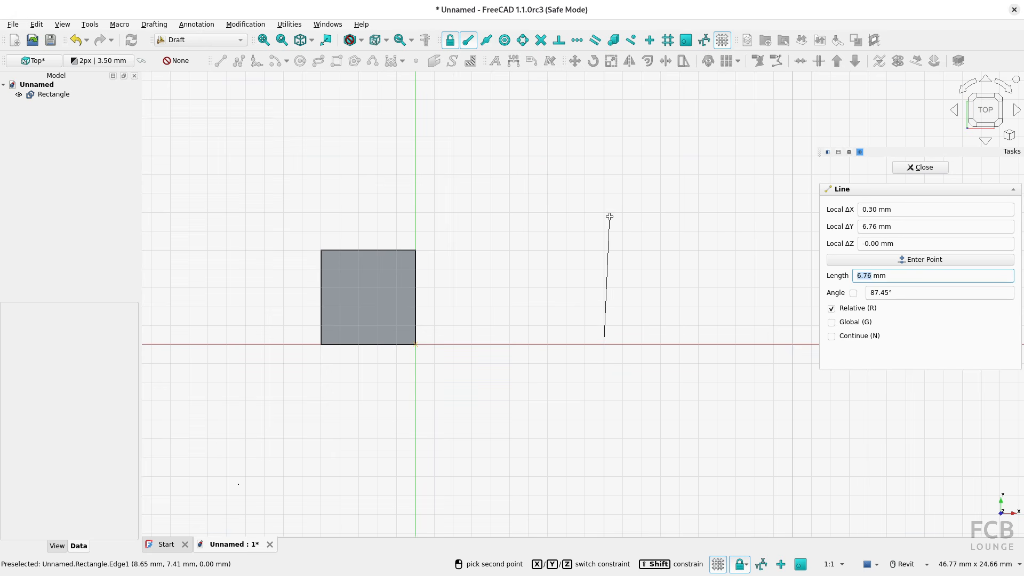
key(y)
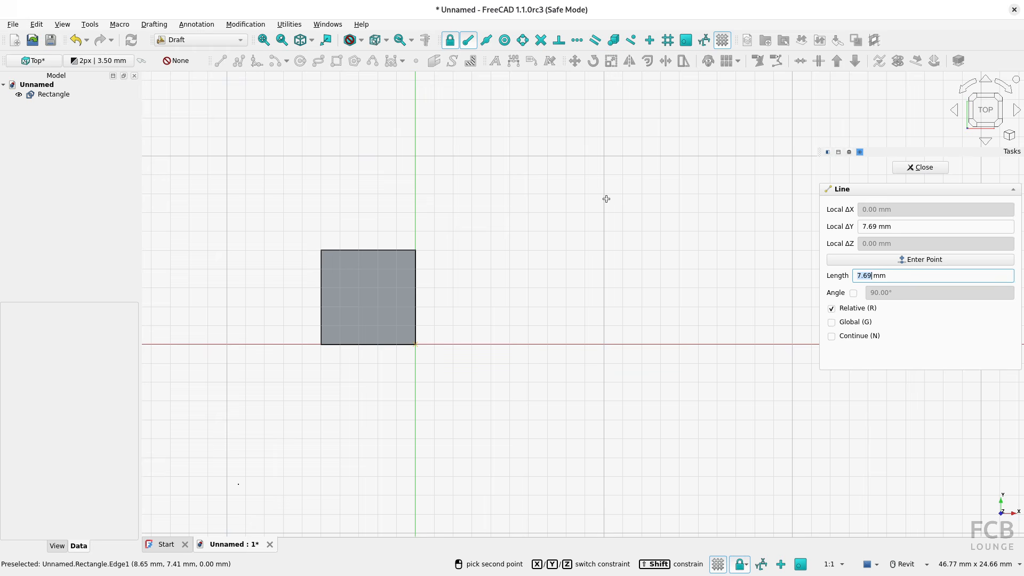
text(5)
key(Return)
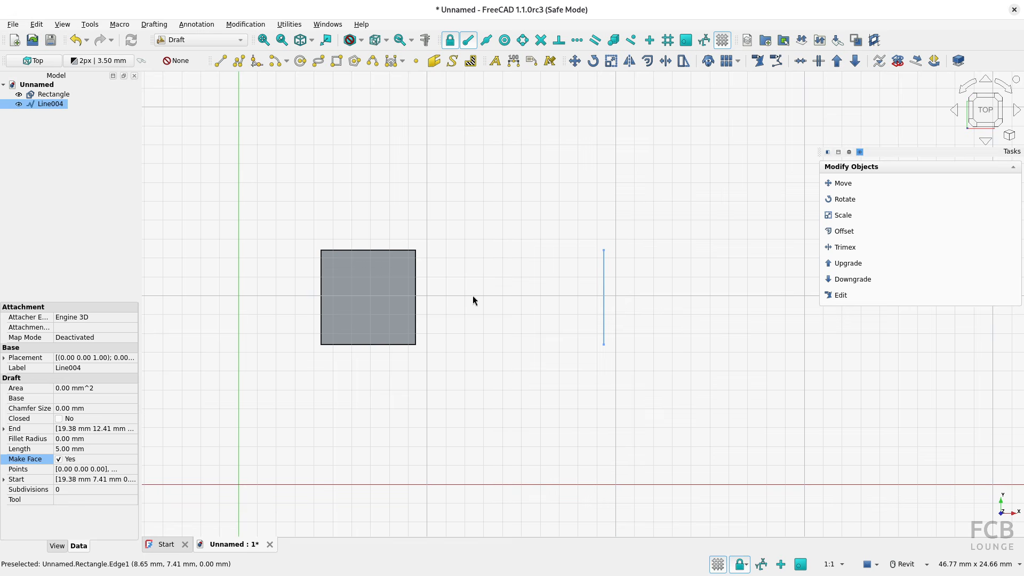
Enable midpoint snapping and draw a 5 mm line upward along Y, starting 10 mm left along X from the square's left-edge midpoint
middle_drag(480, 296, 577, 291)
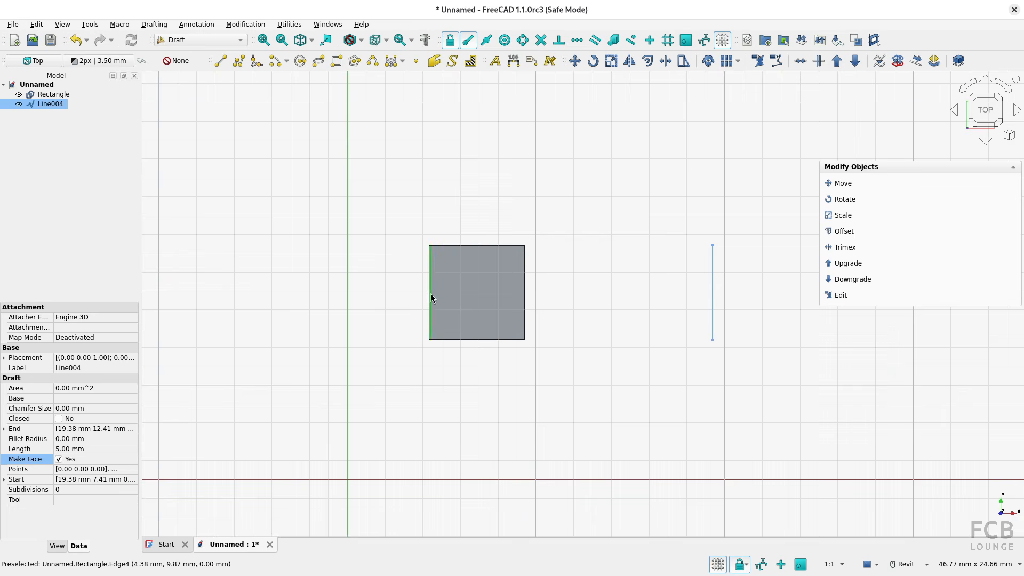
click(484, 43)
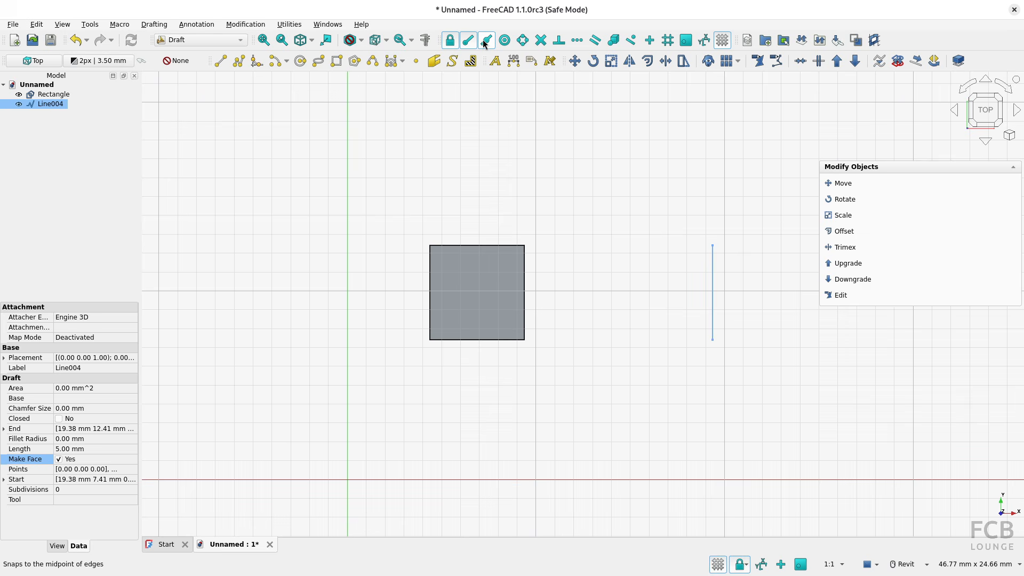
click(220, 61)
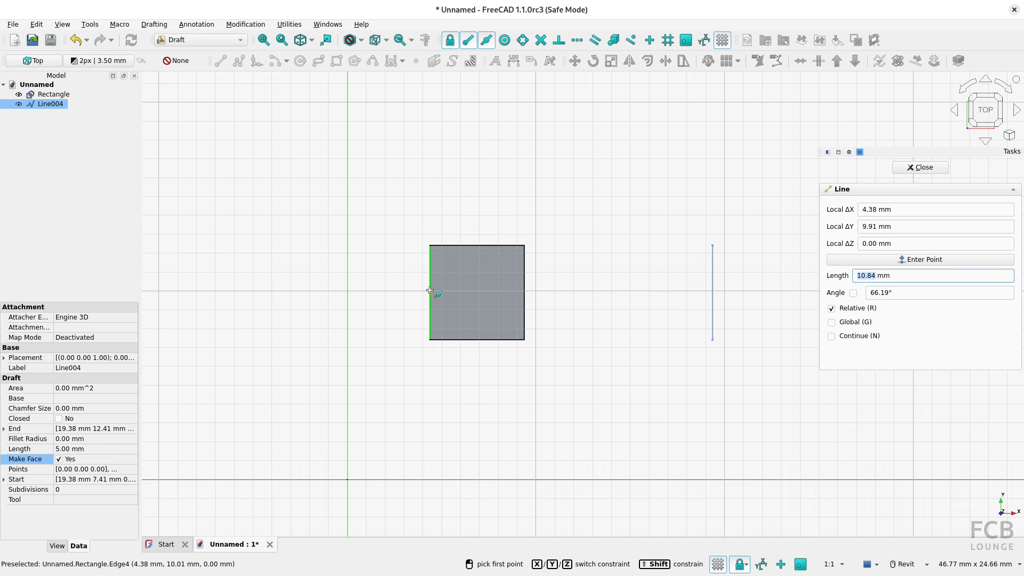
key(u)
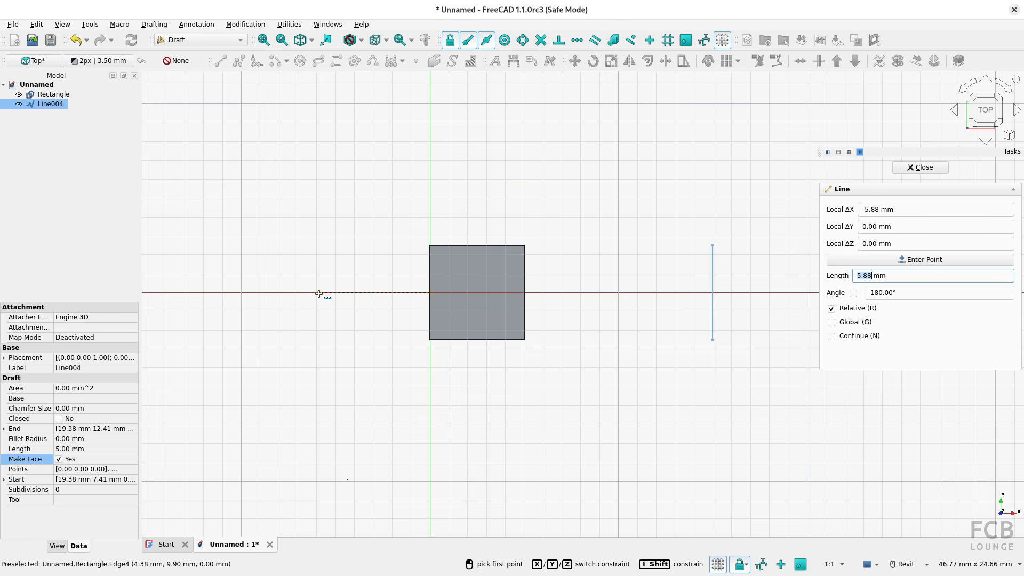
key(x)
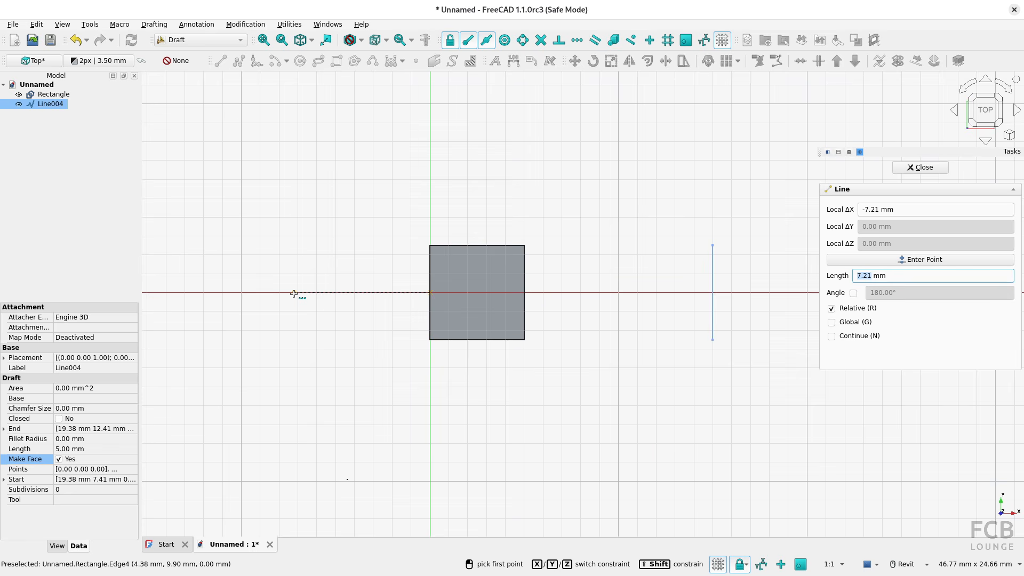
text(10)
key(Return)
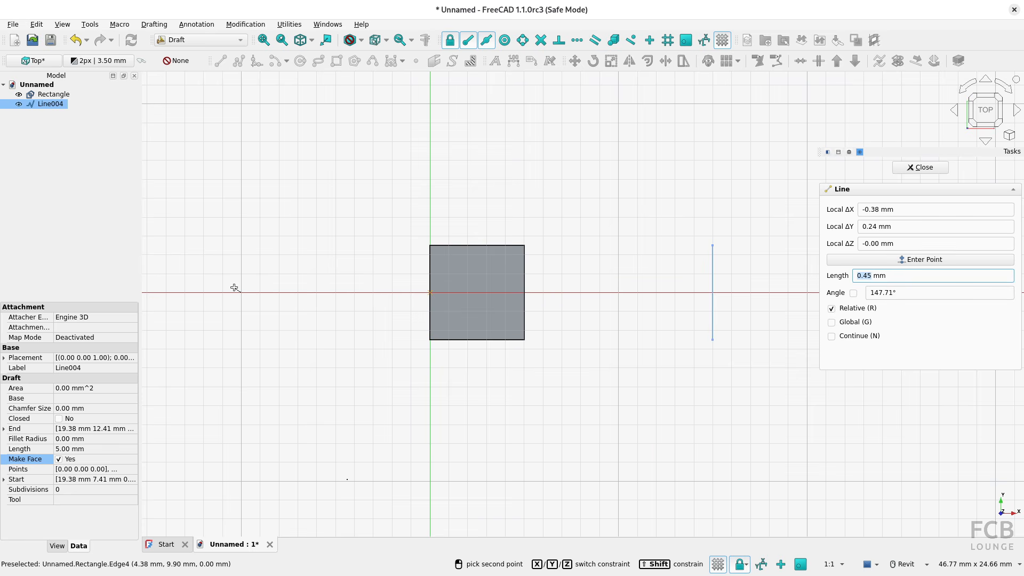
text(y)
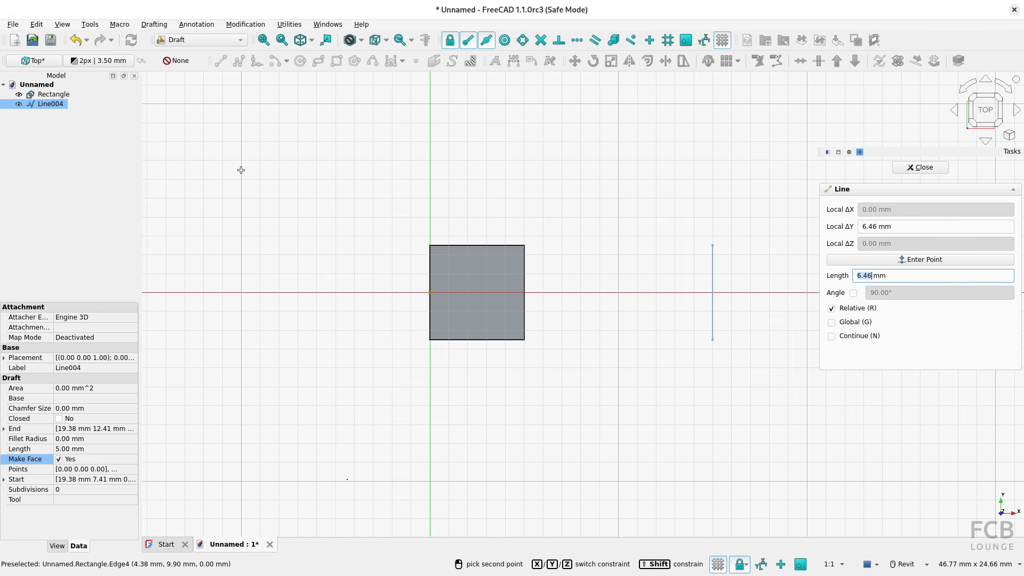
text(5)
key(Return)
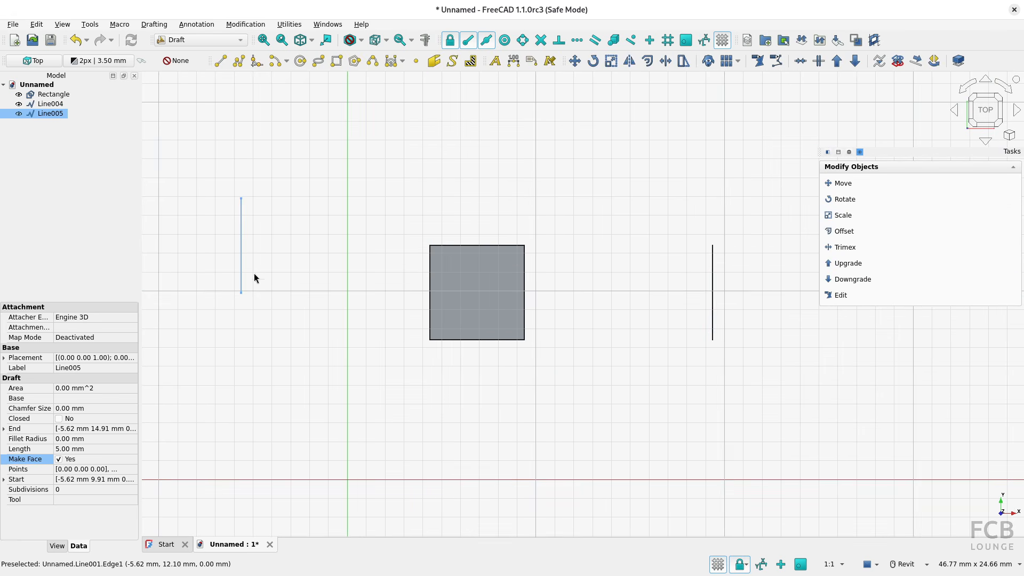
click(384, 340)
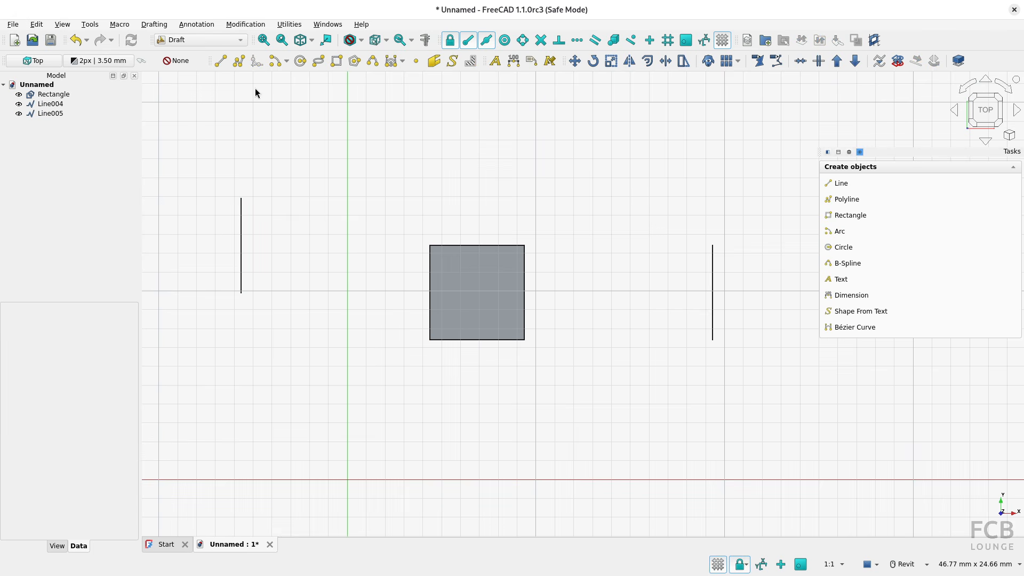
Draw a horizontal line about 5.2 mm long to the right, starting 5 mm above the midpoint of the square's upper edge
click(221, 61)
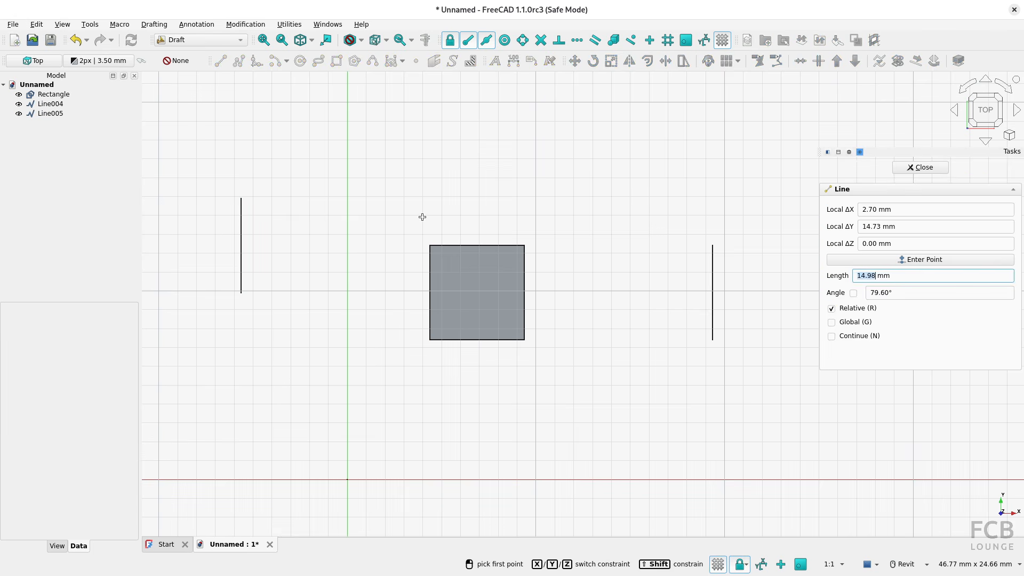
click(477, 244)
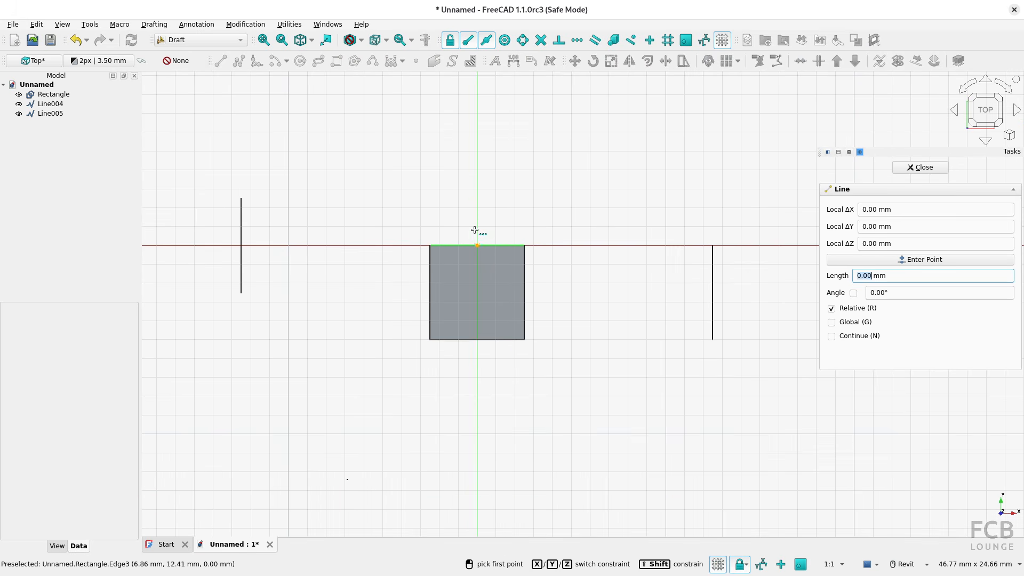
click(474, 138)
click(575, 151)
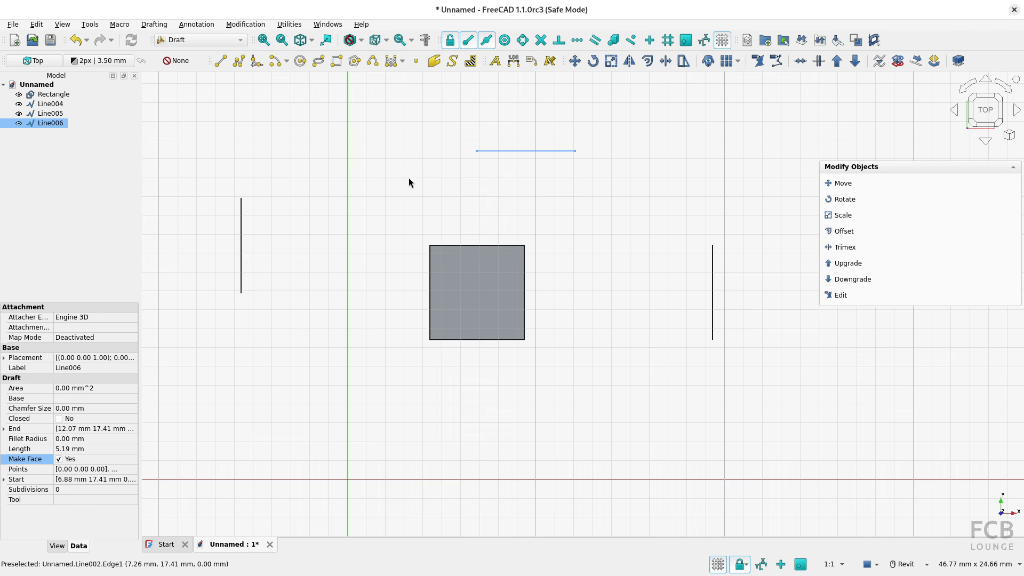
Draw a circle of radius 2 mm centred 5 mm to the right of the square's right-edge midpoint
click(300, 63)
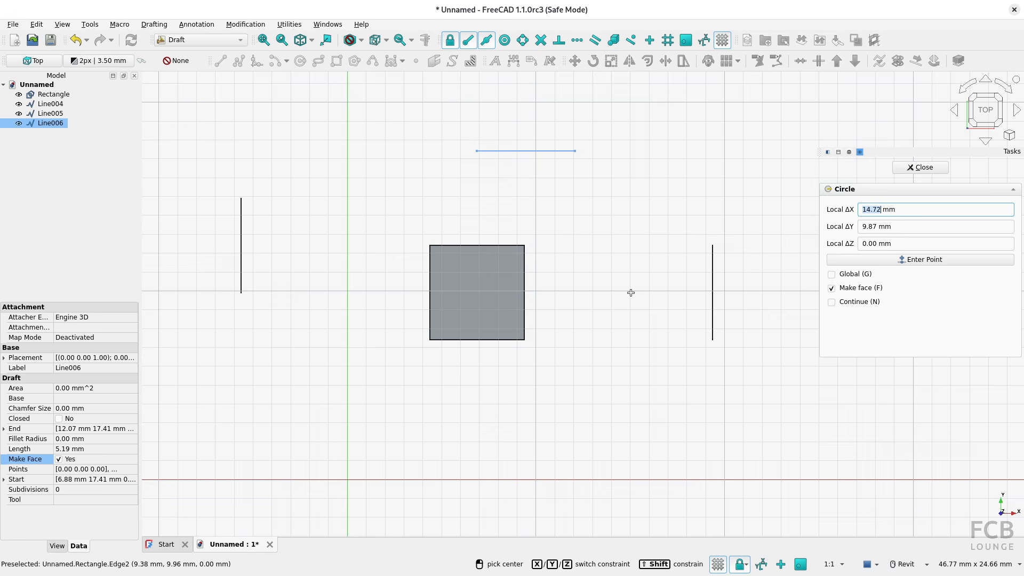
click(525, 294)
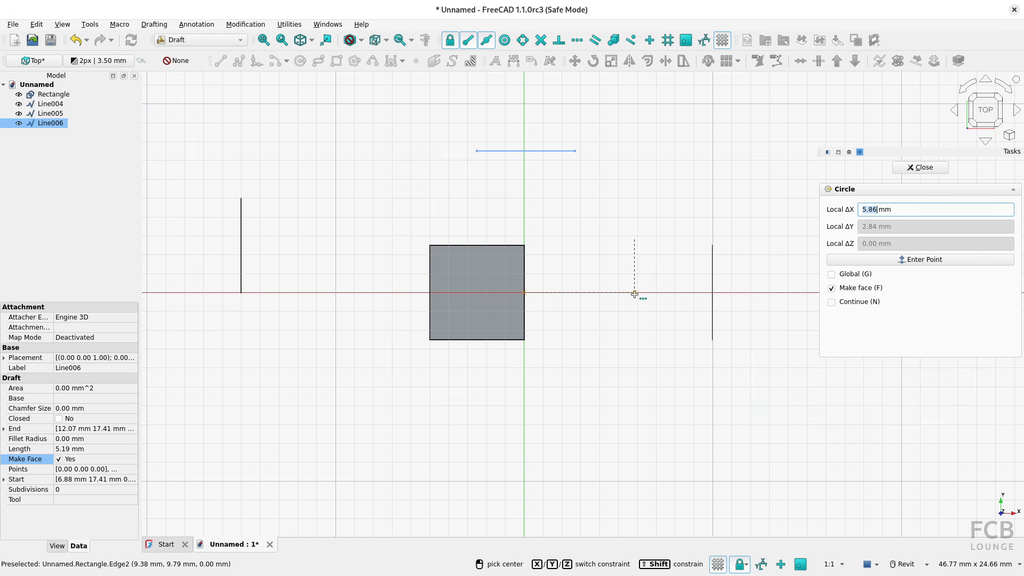
middle_drag(600, 295, 583, 323)
click(601, 322)
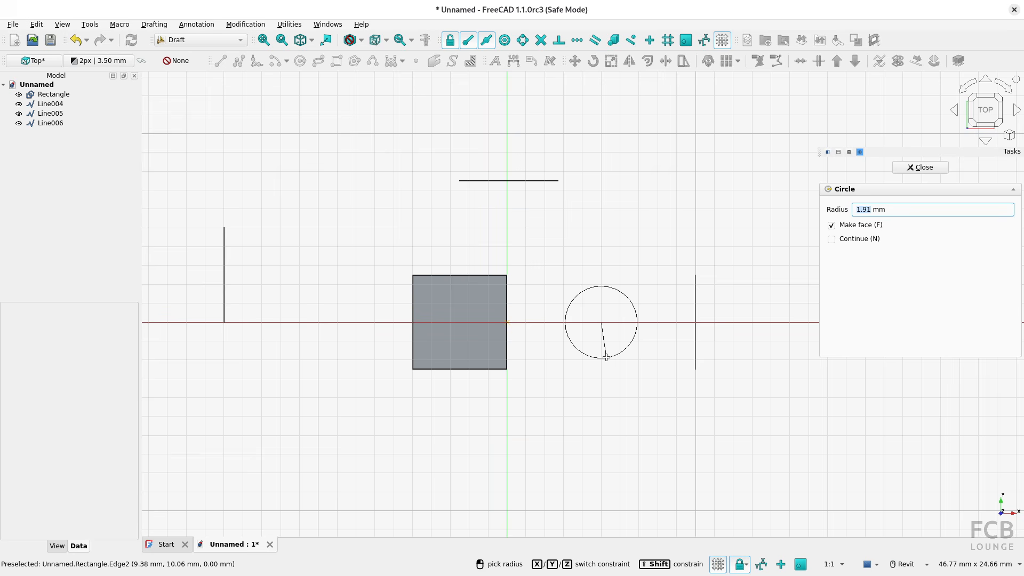
text(2)
key(Return)
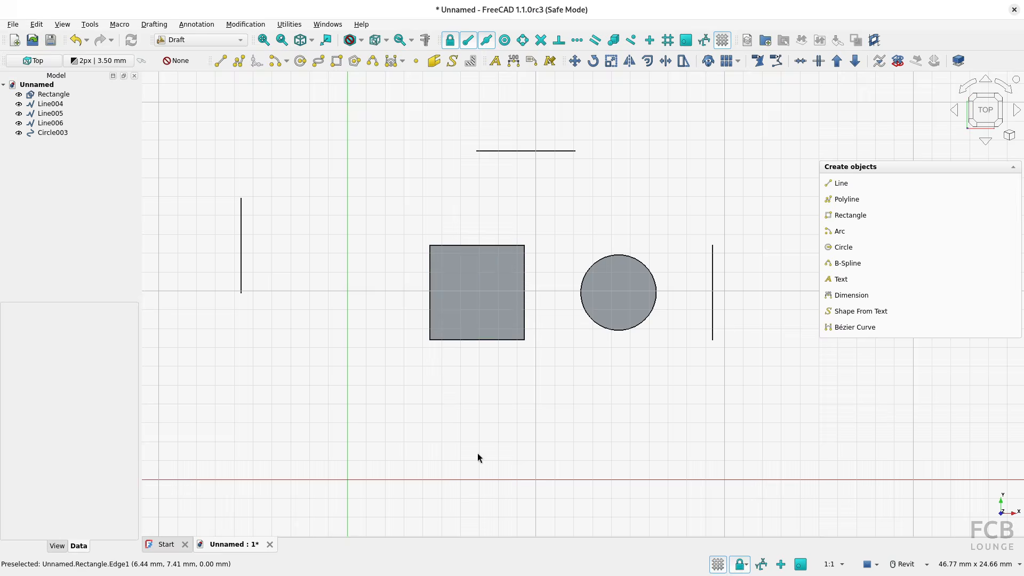
click(300, 61)
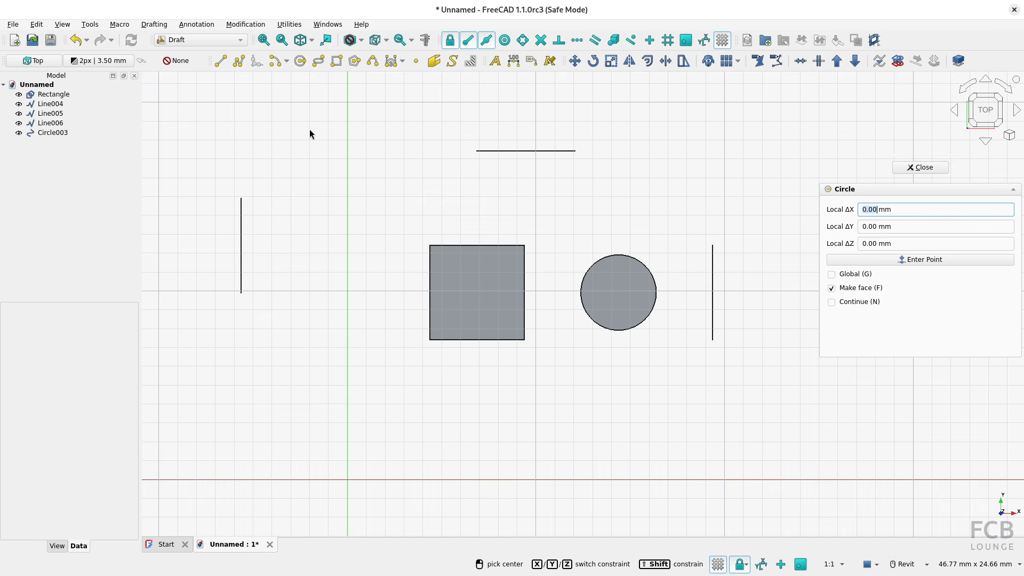
click(475, 339)
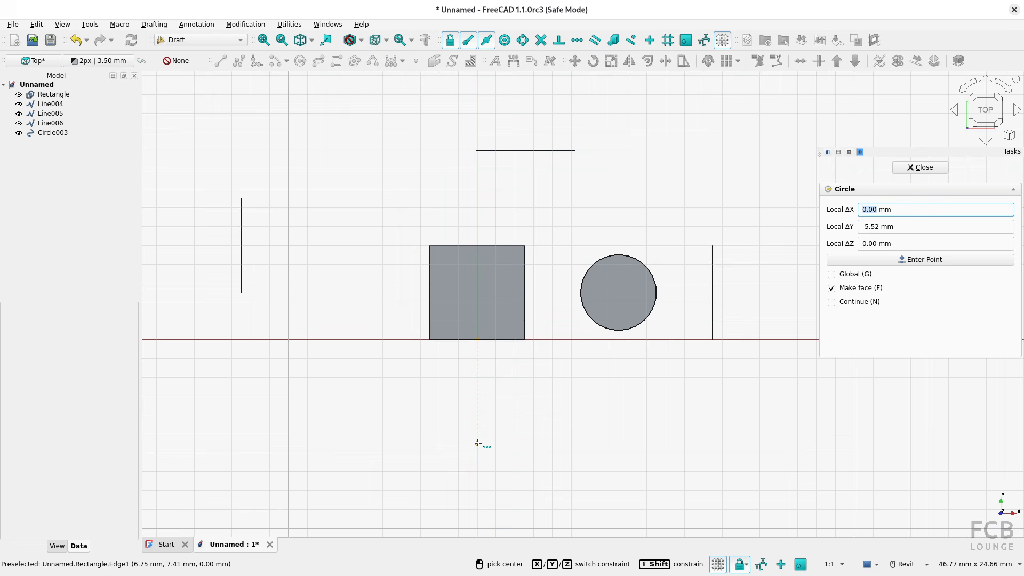
key(x)
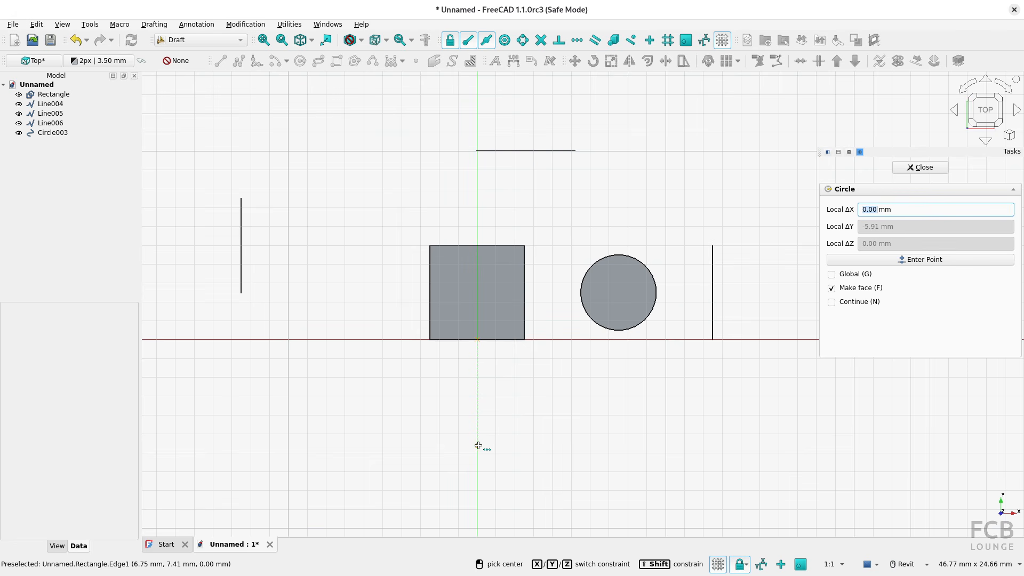
key(x)
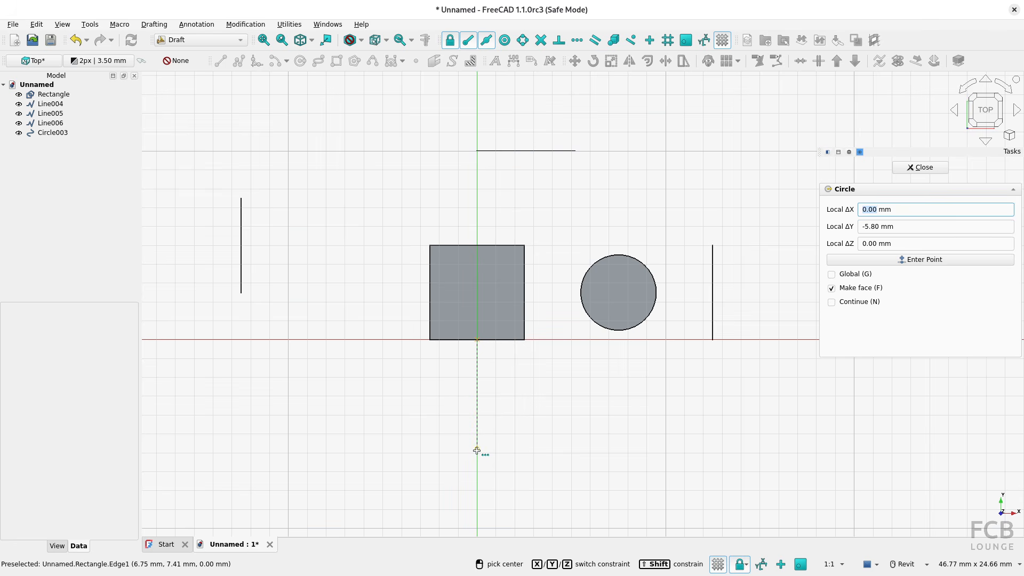
key(x)
key(x)
key(x)
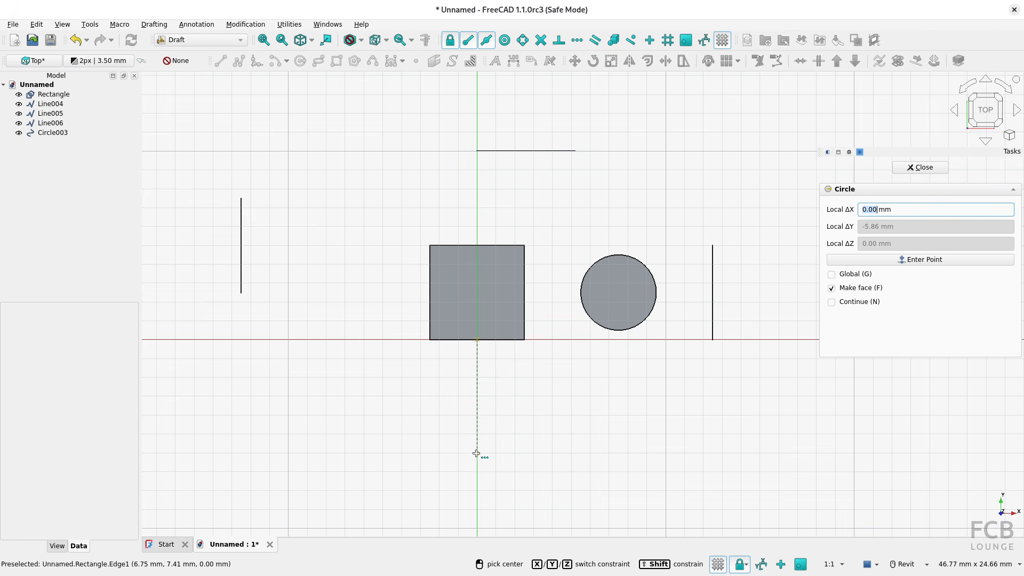
key(Return)
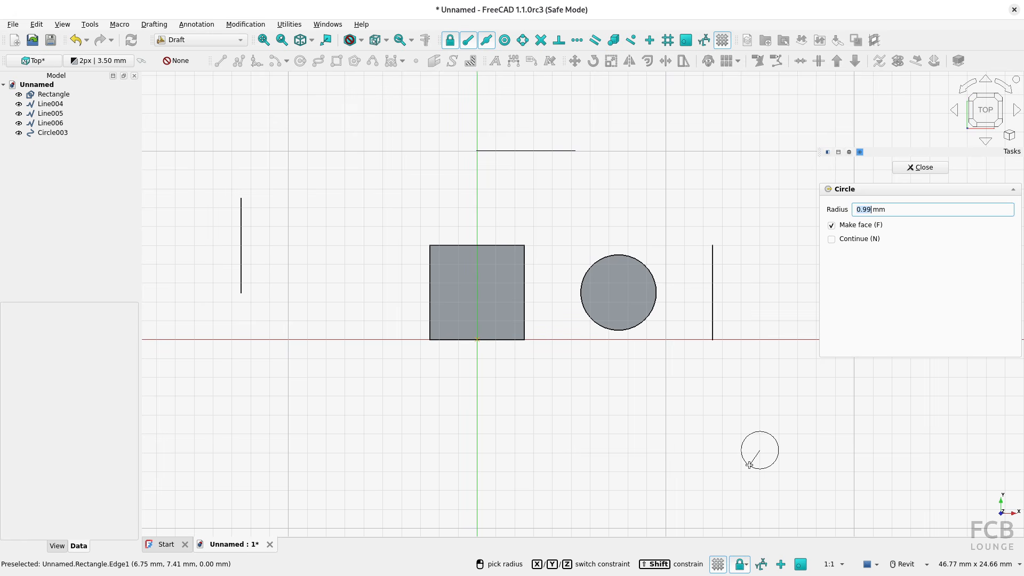
key(Escape)
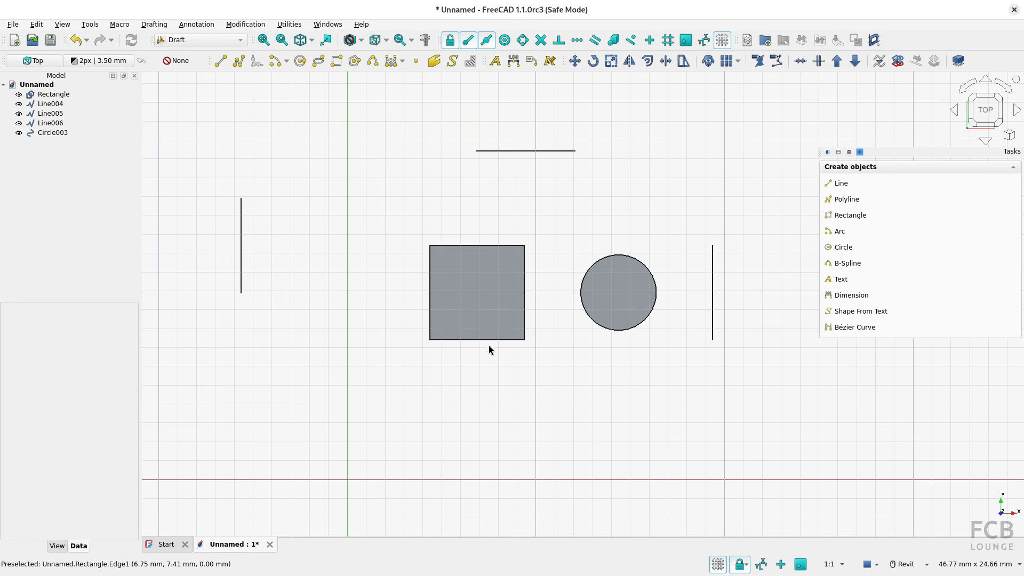
Draw a circle of radius 2 mm centred 5 mm below the square's lower-edge midpoint, using offsets X 0 and Y -5 mm
click(299, 61)
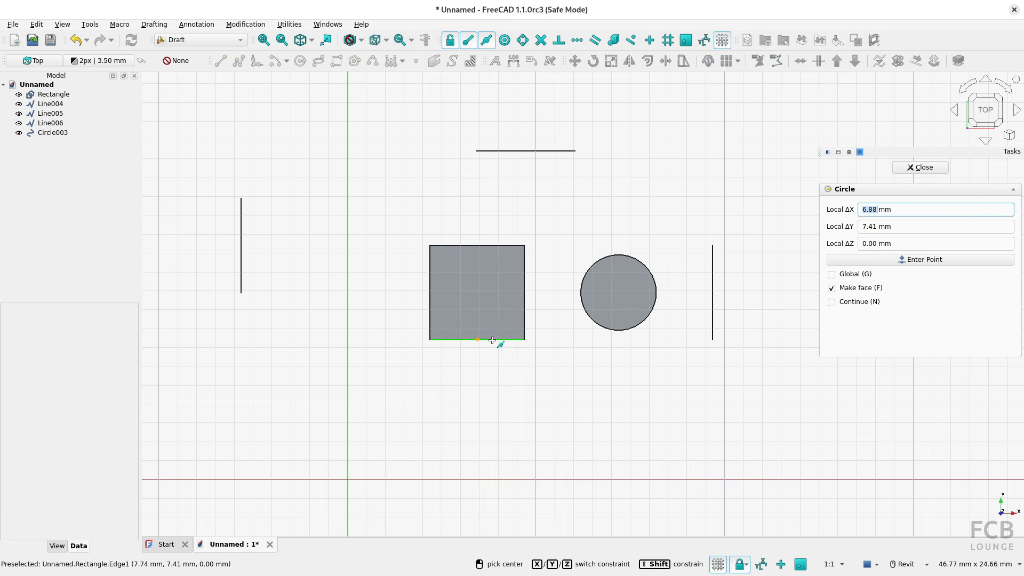
key(c)
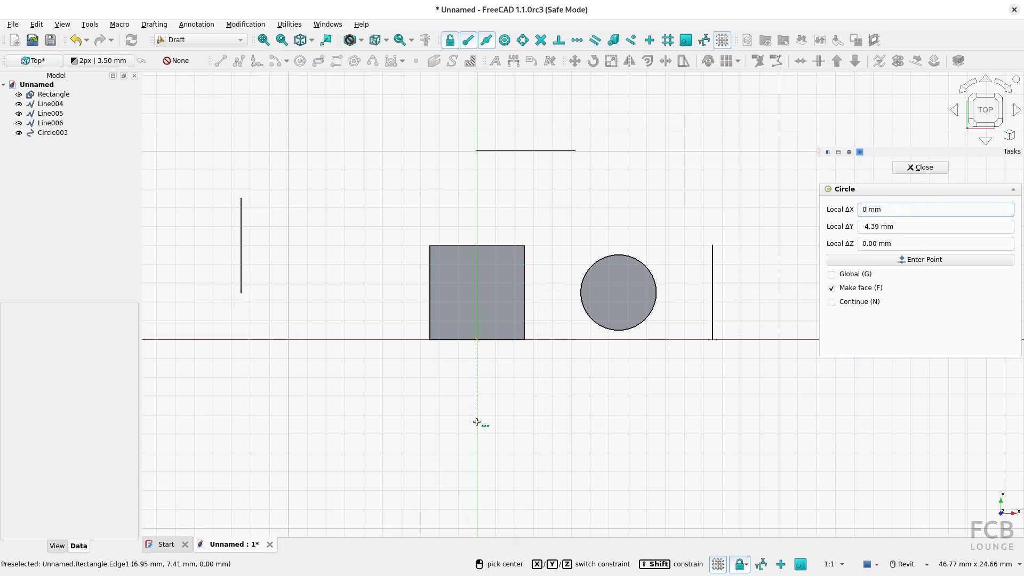
key(Tab)
text(-5)
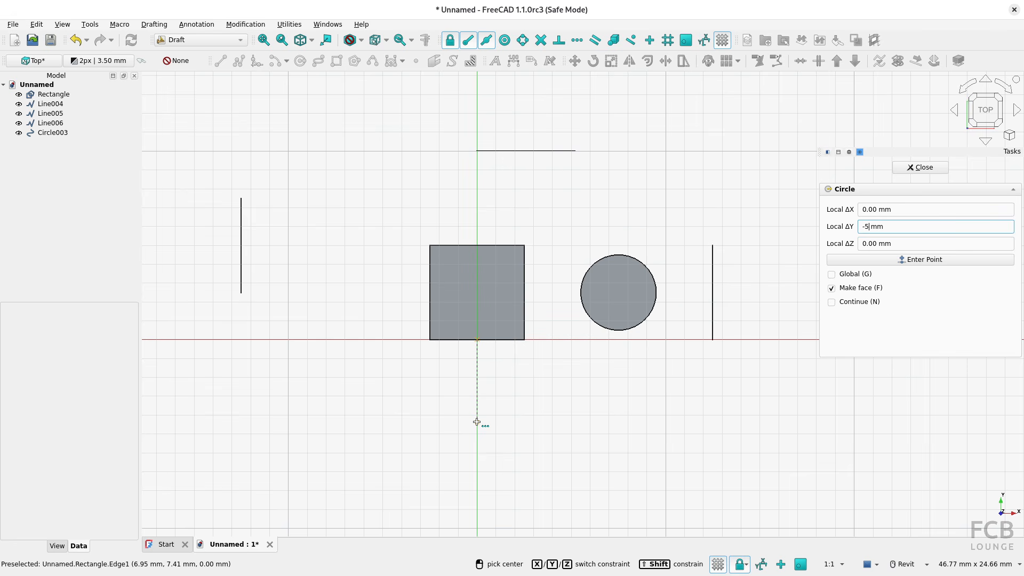
key(Tab)
key(Return)
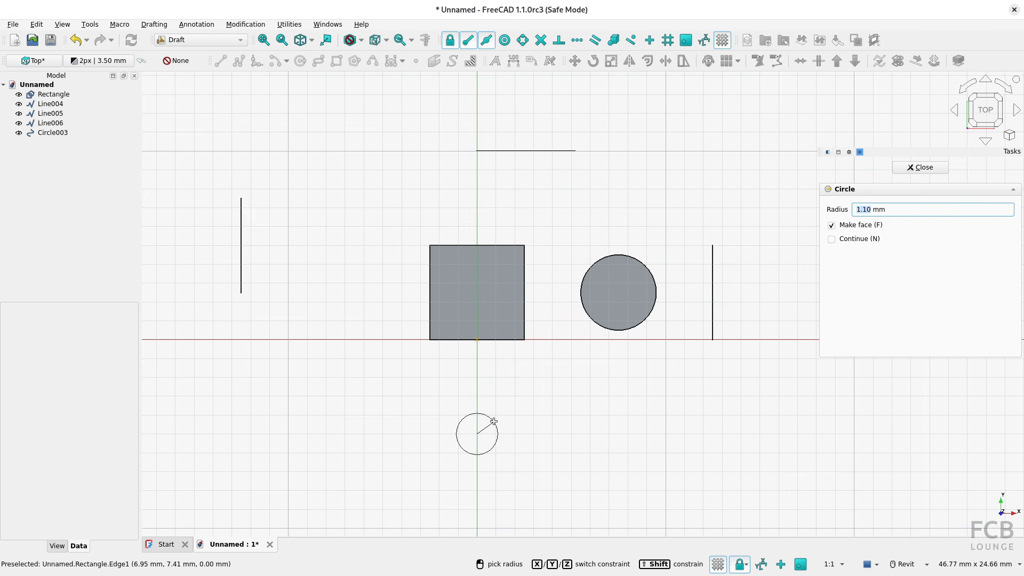
text(2)
key(Return)
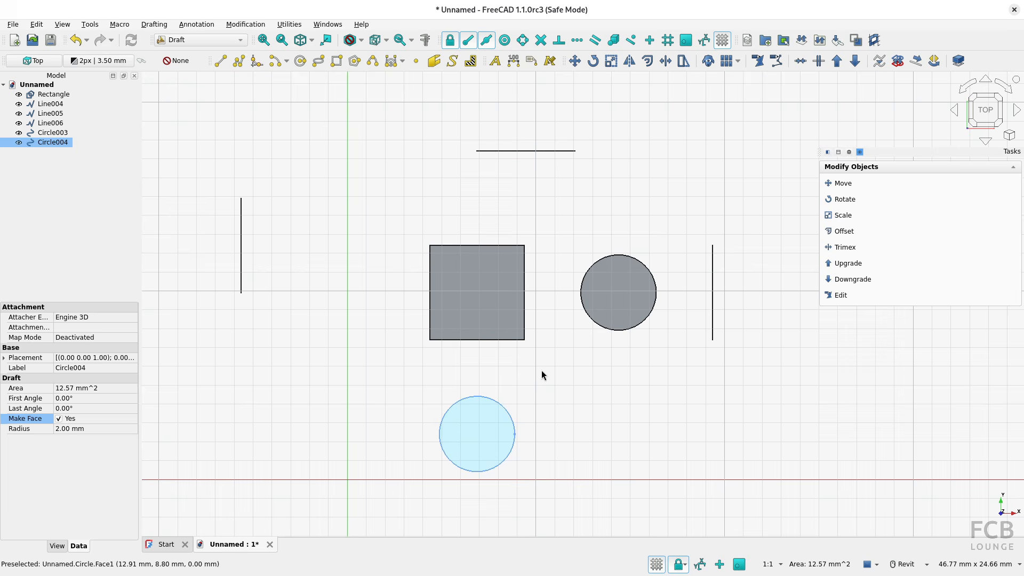
click(556, 247)
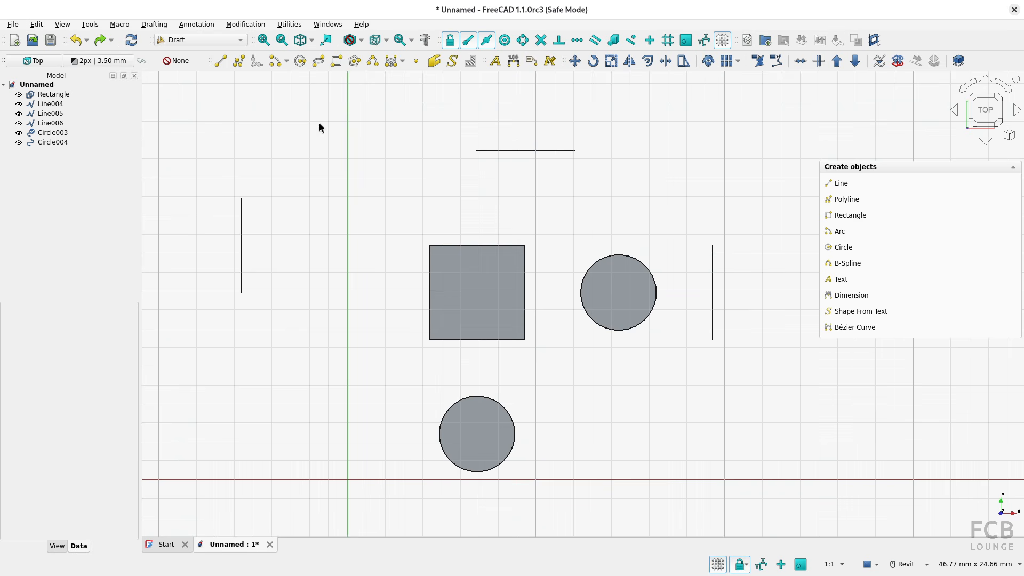
In the BIM workbench, place a wall's first point at X 10 mm, Y 5 mm, Z 0 from the right endpoint of the line above the square
click(227, 43)
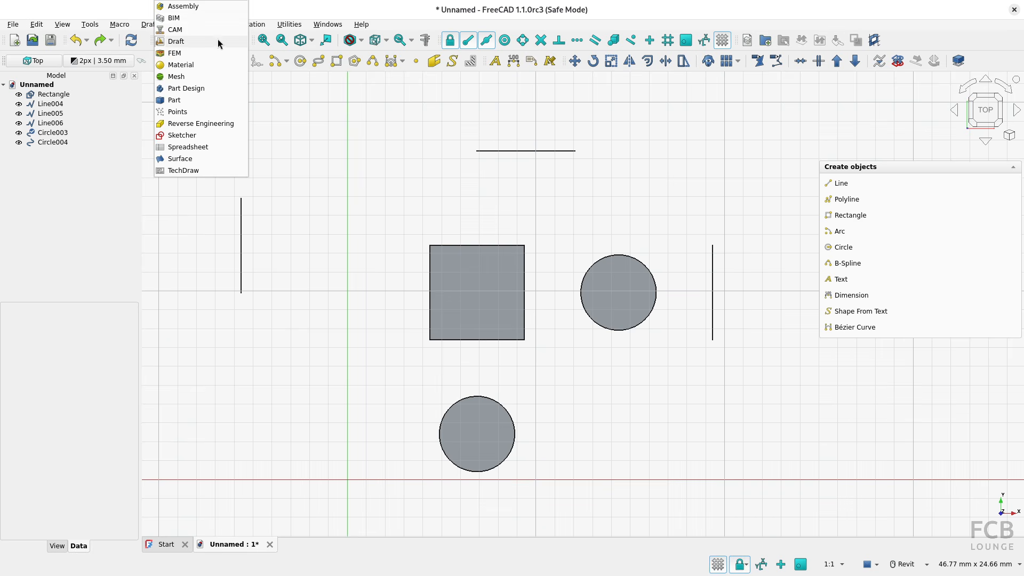
click(185, 19)
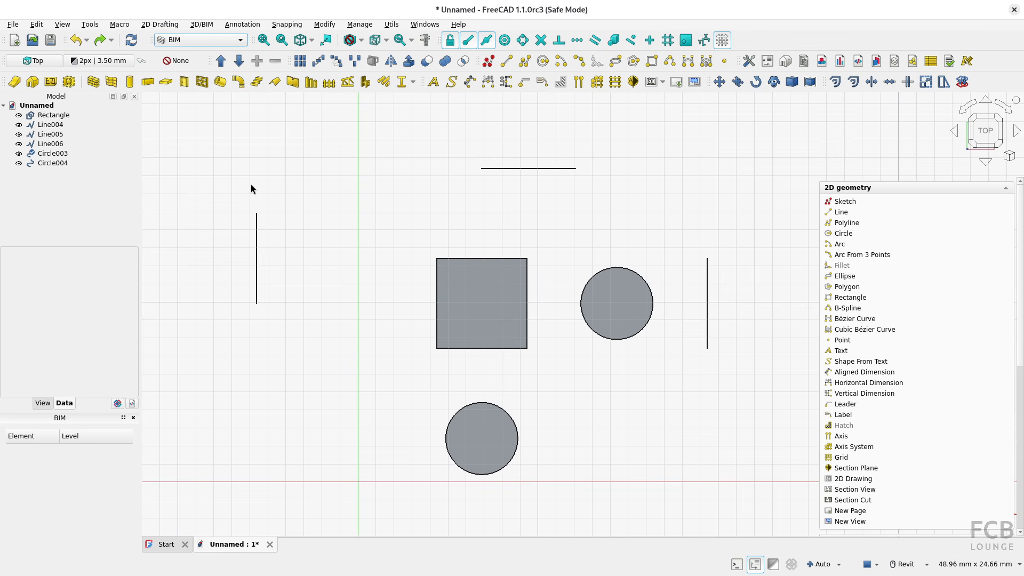
click(93, 81)
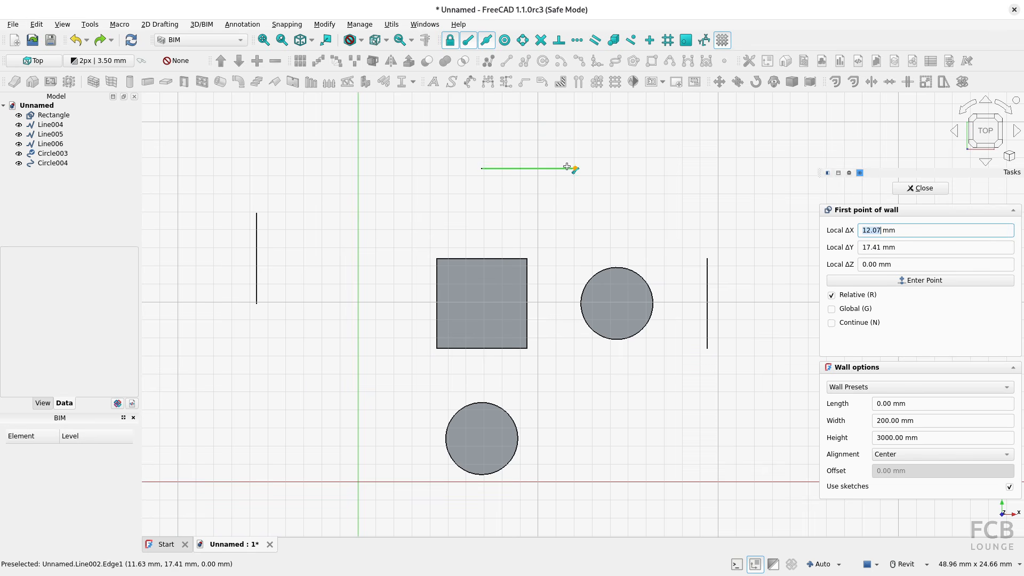
key(u)
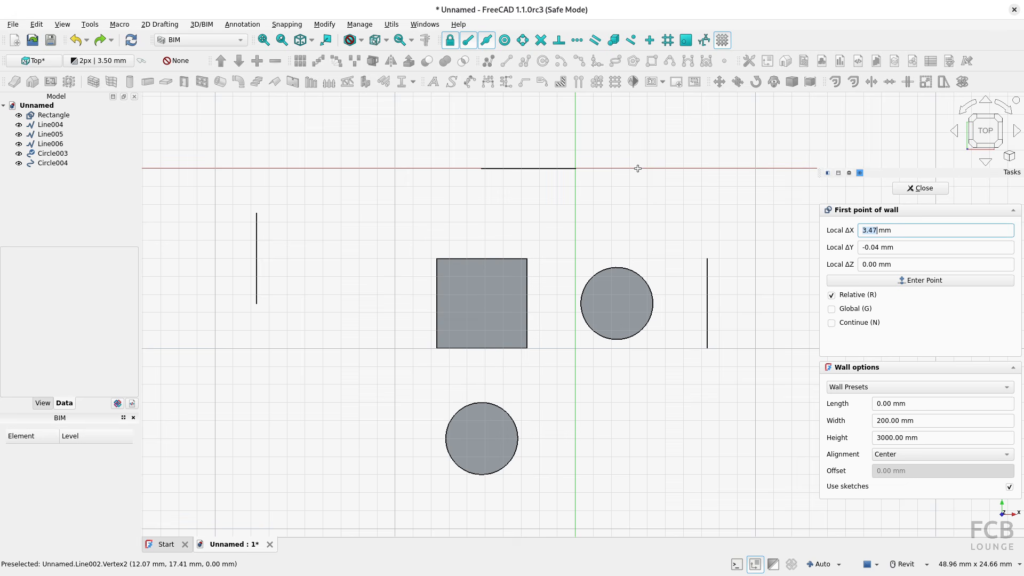
text(10)
key(Tab)
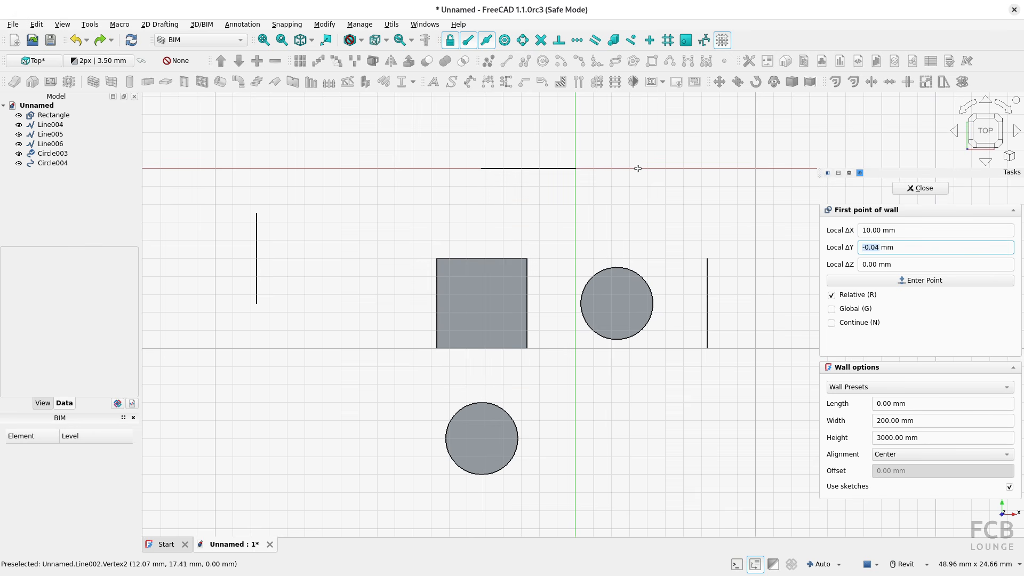
text(5)
key(Tab)
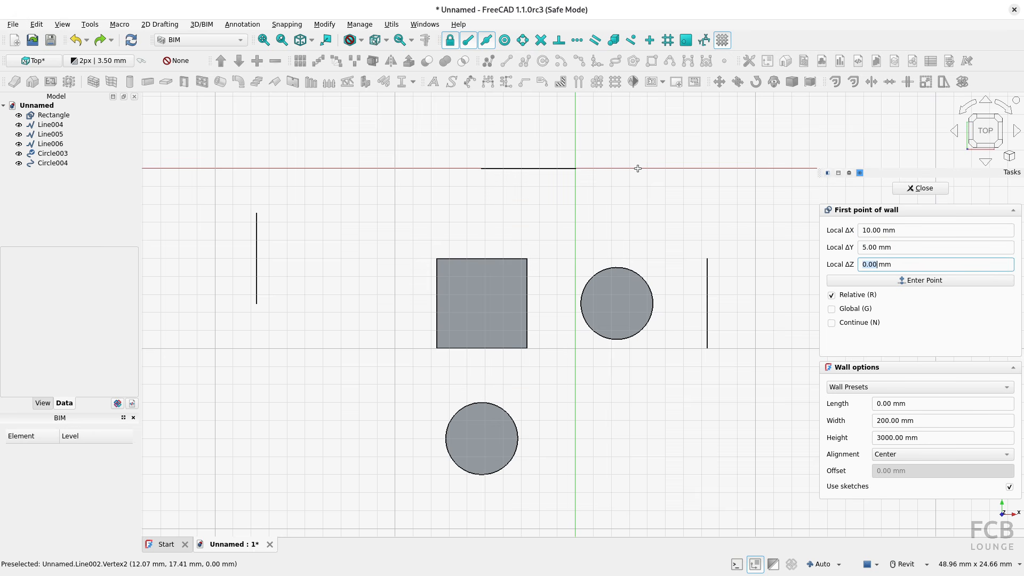
key(Return)
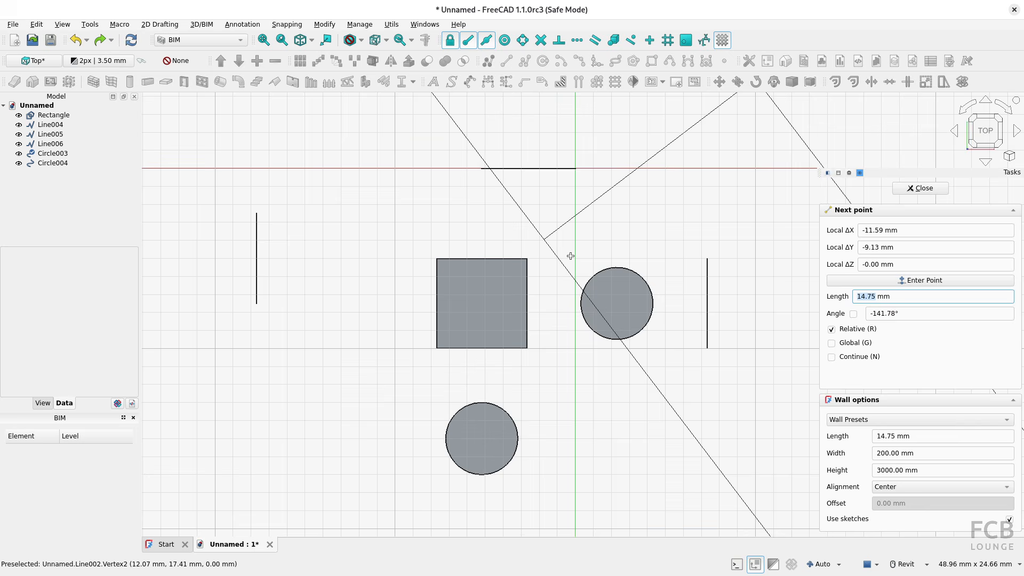
Finish the wall with an end point up and to the right, about 7.9 mm from its start at about 42°
middle_drag(584, 235, 498, 363)
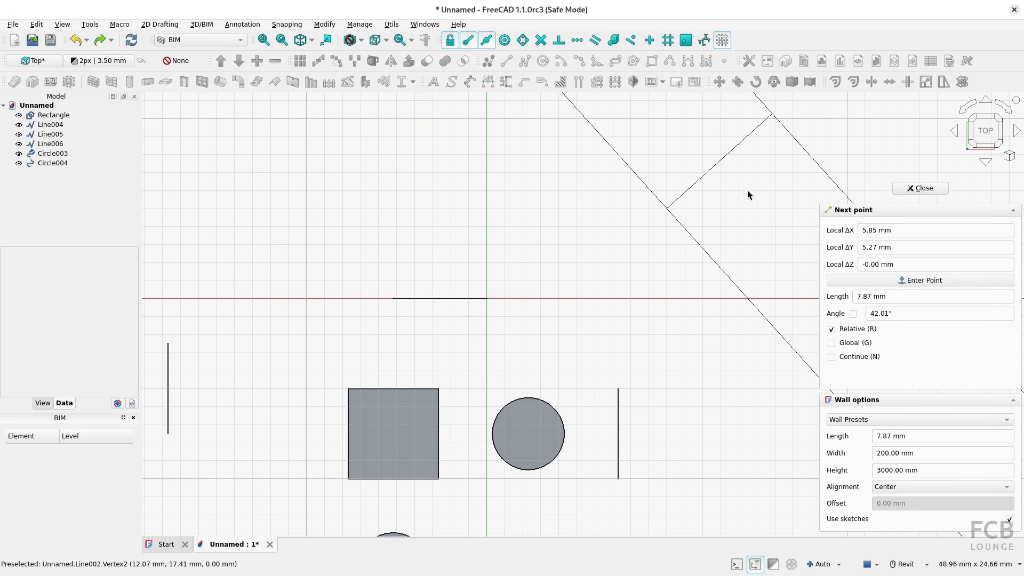
click(664, 317)
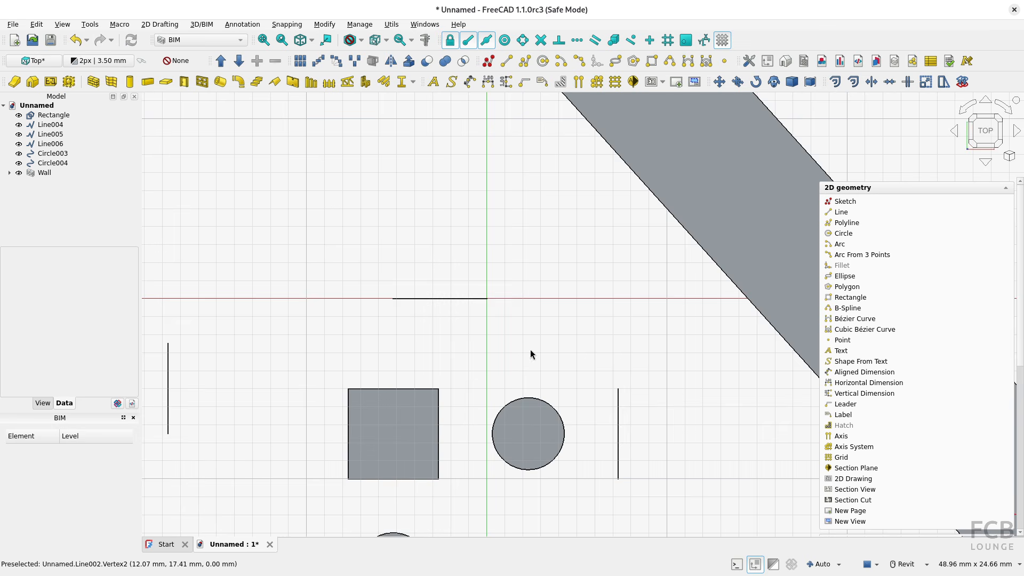
middle_drag(533, 354, 601, 247)
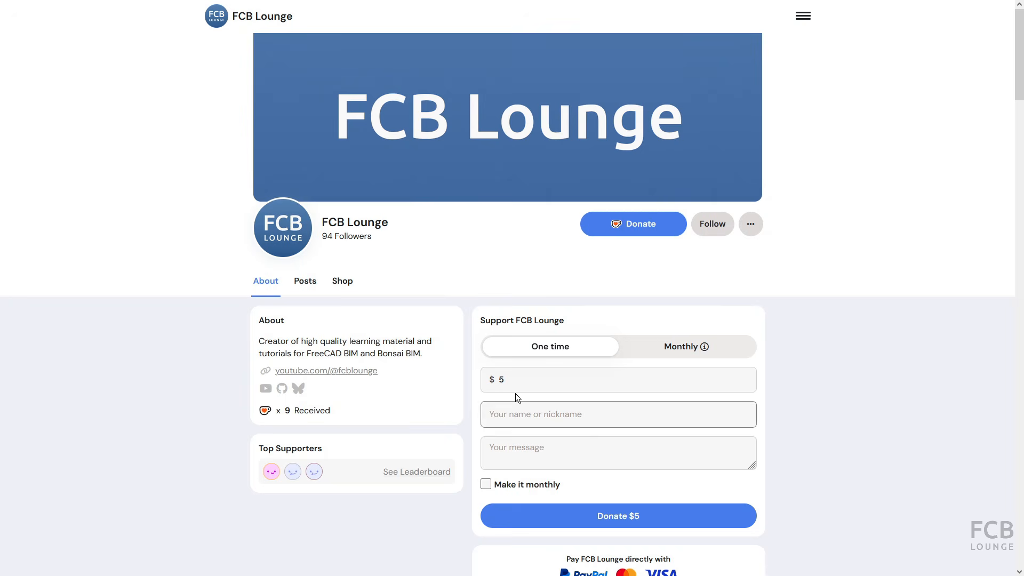
On the FCB Lounge support page in the browser, fill in a one-time $10 donation with the supporter's name and the message "Thank you!"
click(513, 379)
key(BackSpace)
text(10)
click(506, 415)
text(Nick)
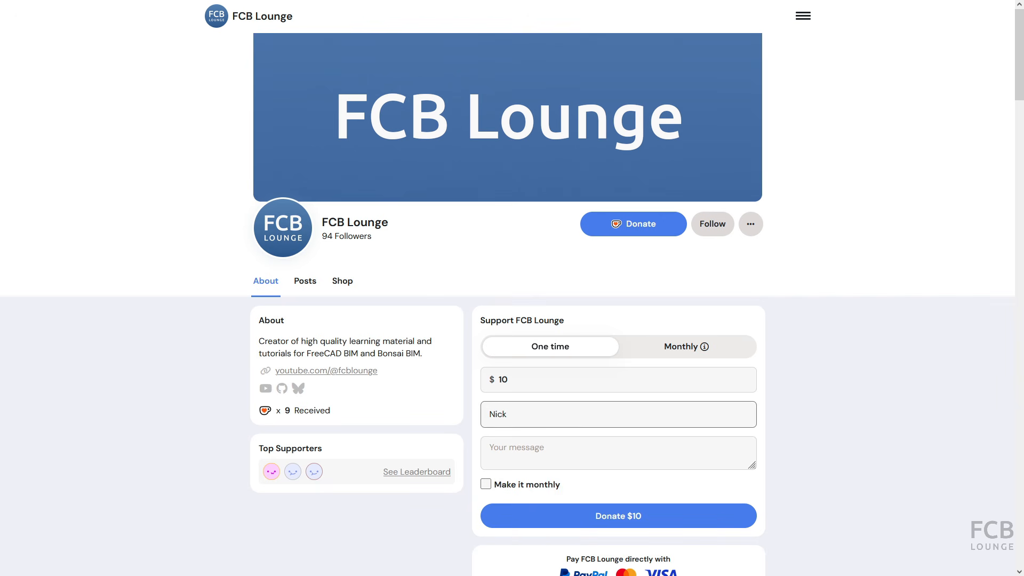
click(534, 460)
text(Thank)
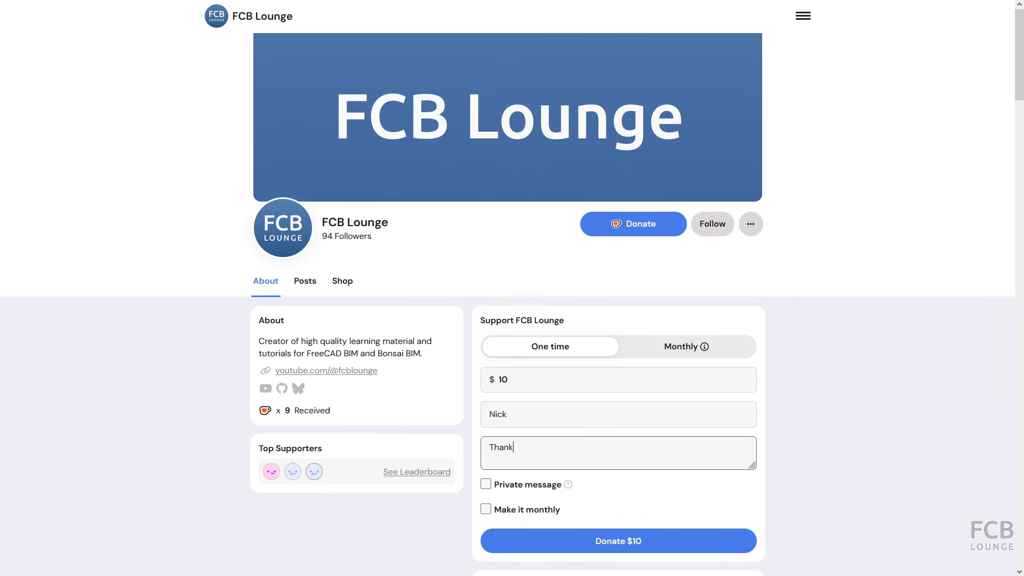
text( you!)
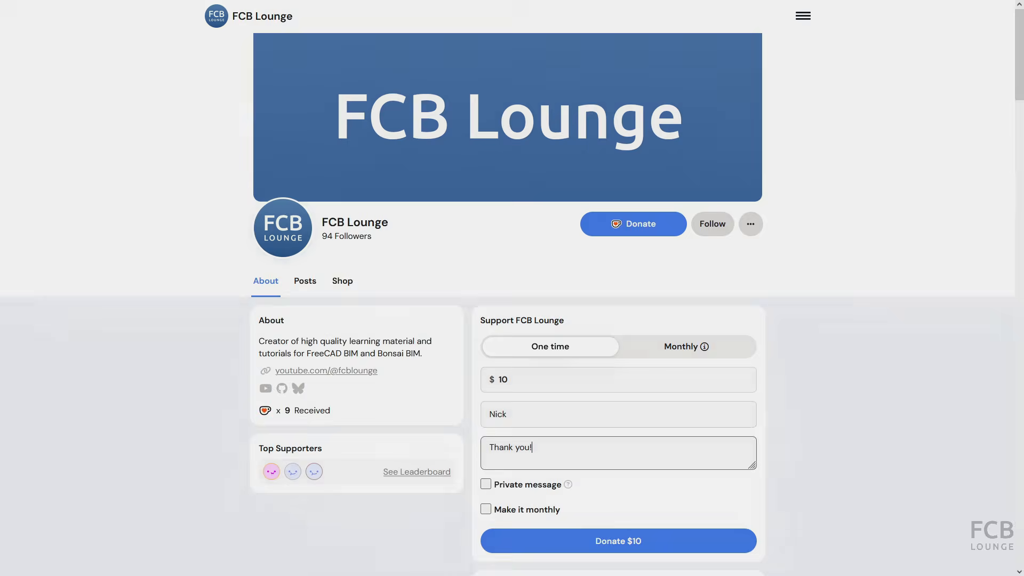